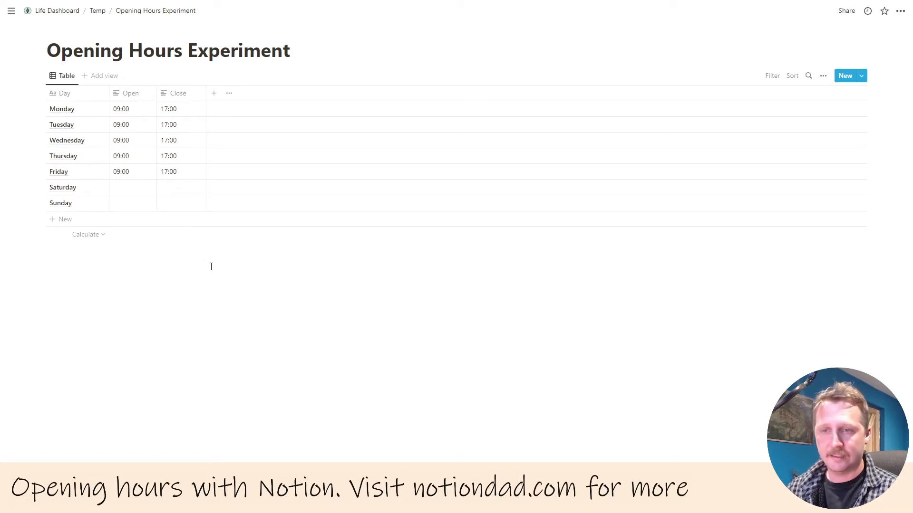
- Set Thursday's closing time to 20:00 in the opening hours table
{"action": "left_click", "coordinate": [182, 157]}
{"action": "key", "text": "Delete"}
{"action": "key", "text": "Delete"}
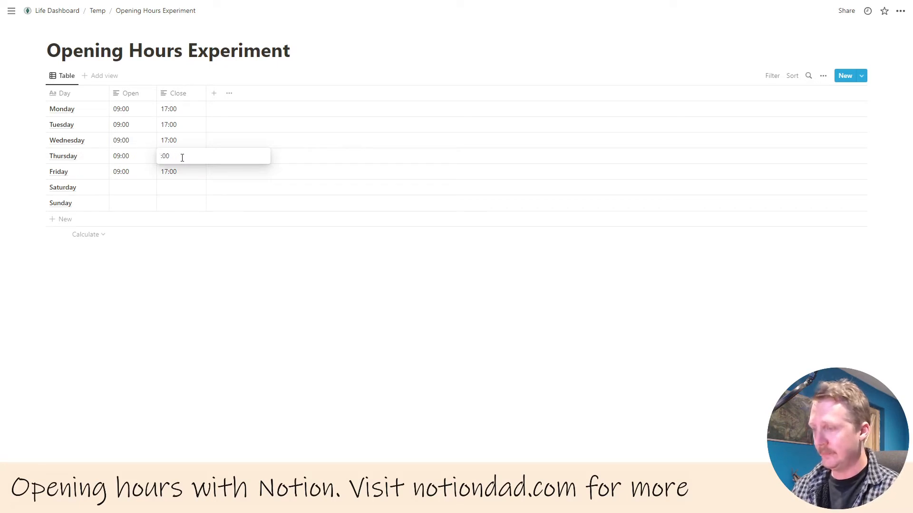
{"action": "type", "text": "20"}
{"action": "key", "text": "Return"}
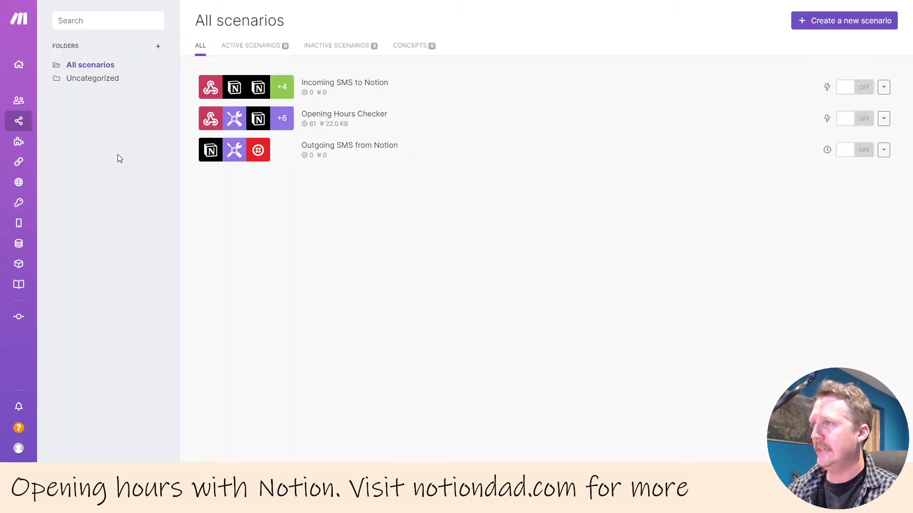
- Switch to Make and open the Opening Hours Checker scenario in its editor
{"action": "left_click", "coordinate": [402, 121]}
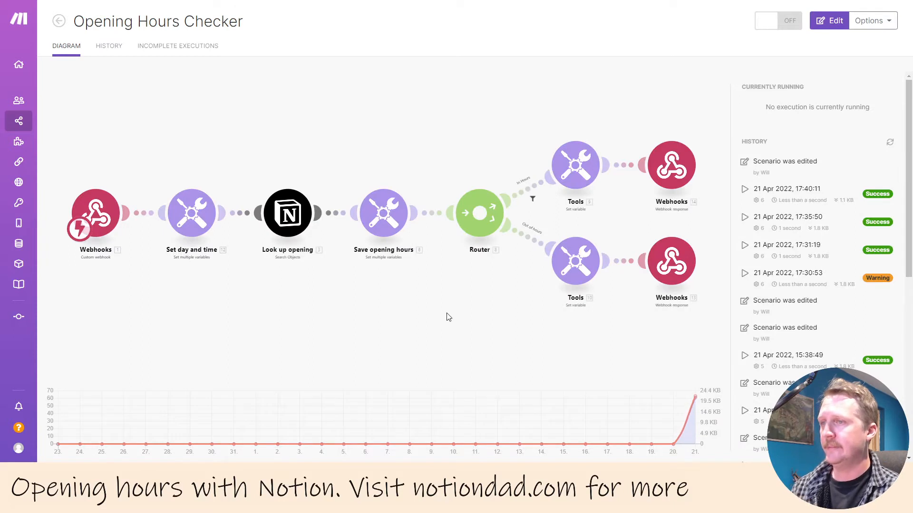
{"action": "left_click", "coordinate": [402, 343]}
{"action": "left_click_drag", "start_coordinate": [321, 350], "coordinate": [423, 319]}
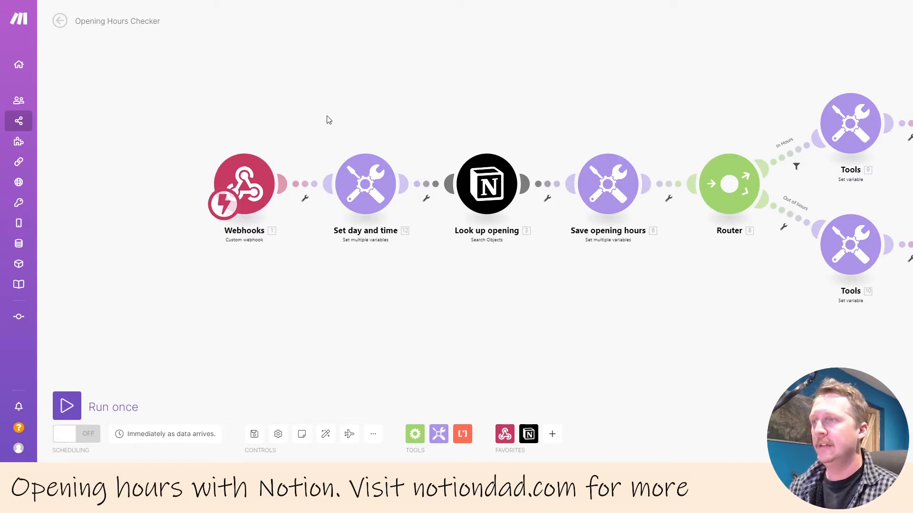
- Examine how the Set day and time module defines the today and now variables
{"action": "left_click_drag", "start_coordinate": [369, 121], "coordinate": [296, 125]}
{"action": "left_click", "coordinate": [292, 193]}
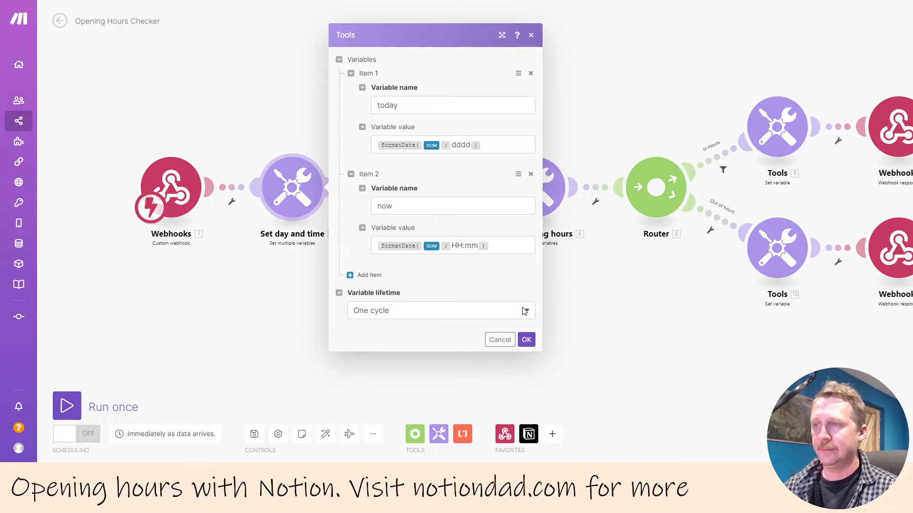
{"action": "left_click", "coordinate": [503, 341]}
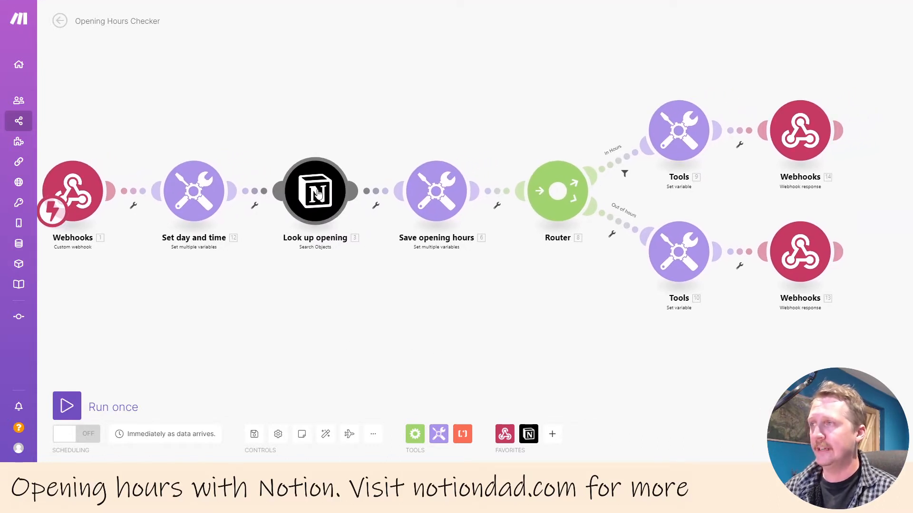
- Review the Look up opening module's database search and Day filter, and check them against the opening hours table in Notion
{"action": "left_click", "coordinate": [317, 192]}
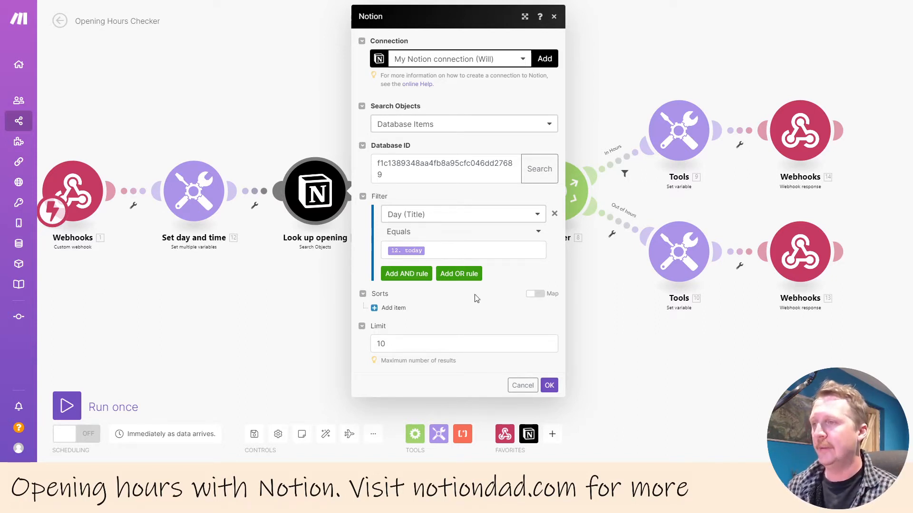
{"action": "left_click", "coordinate": [523, 386]}
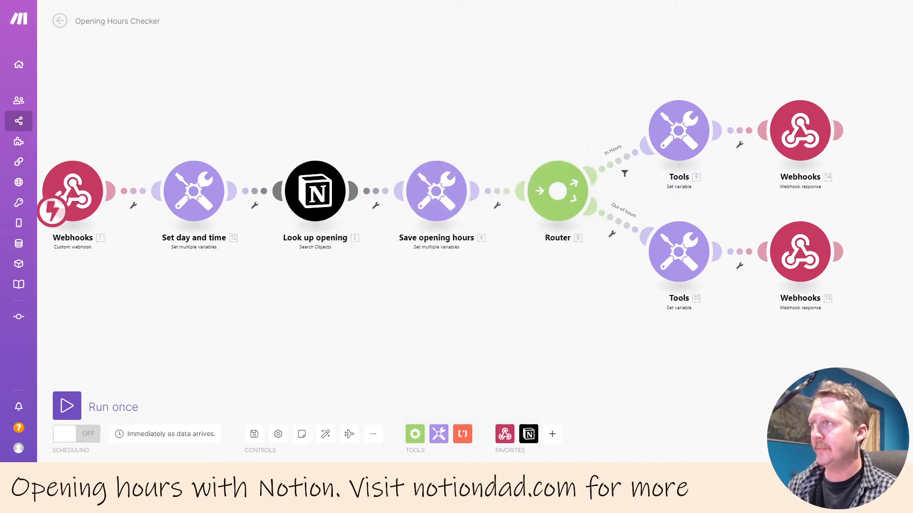
{"action": "key", "text": "alt+Tab"}
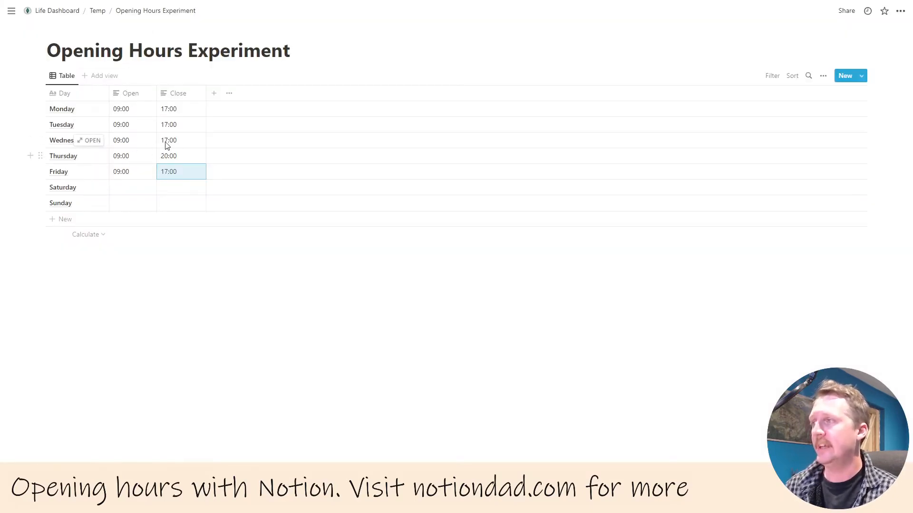
{"action": "key", "text": "alt+Tab"}
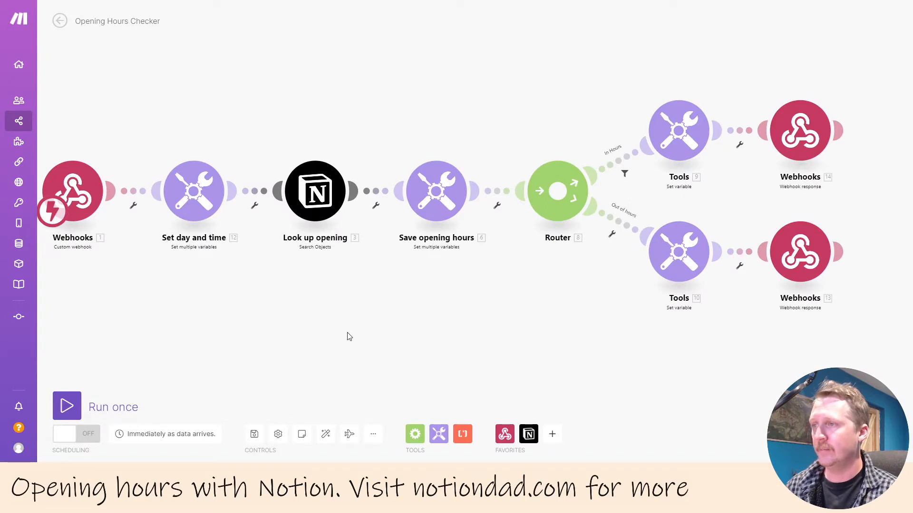
- Inspect how the Save opening hours module maps its open and close variables to the Notion plain_text properties
{"action": "left_click", "coordinate": [428, 248]}
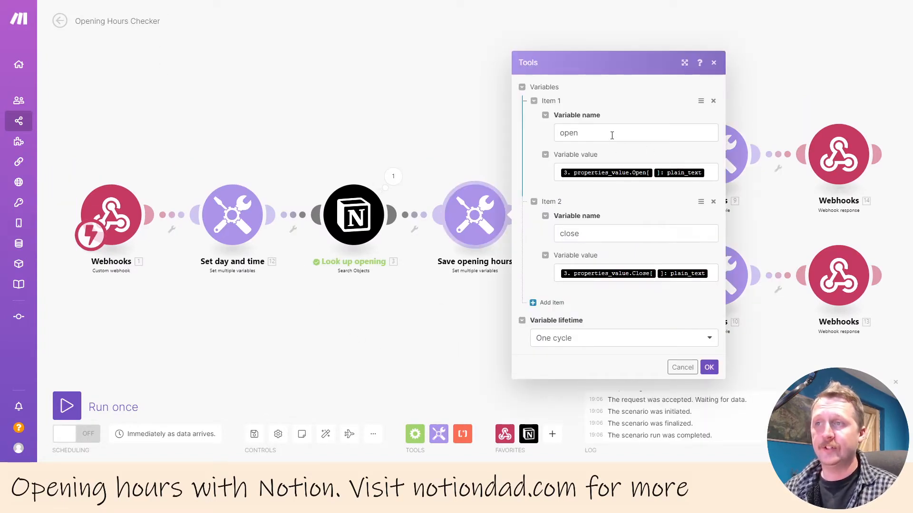
{"action": "left_click", "coordinate": [689, 171]}
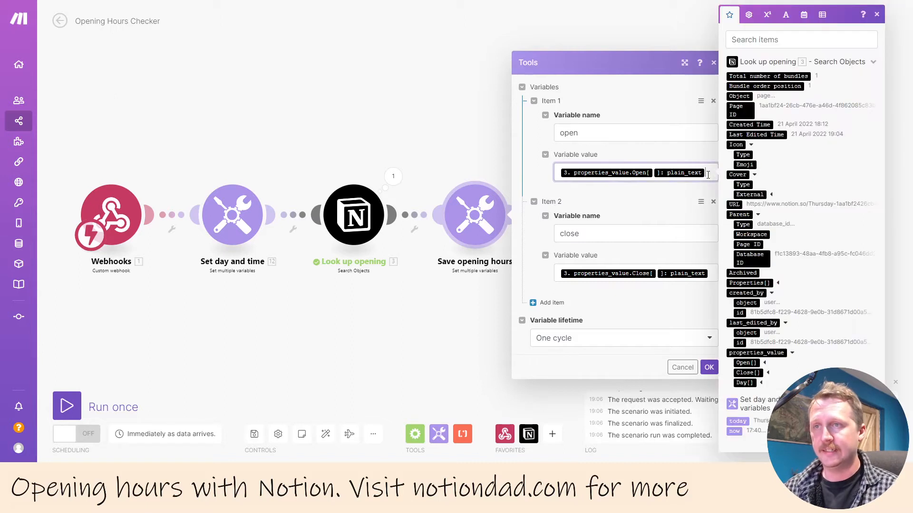
{"action": "left_click", "coordinate": [764, 363]}
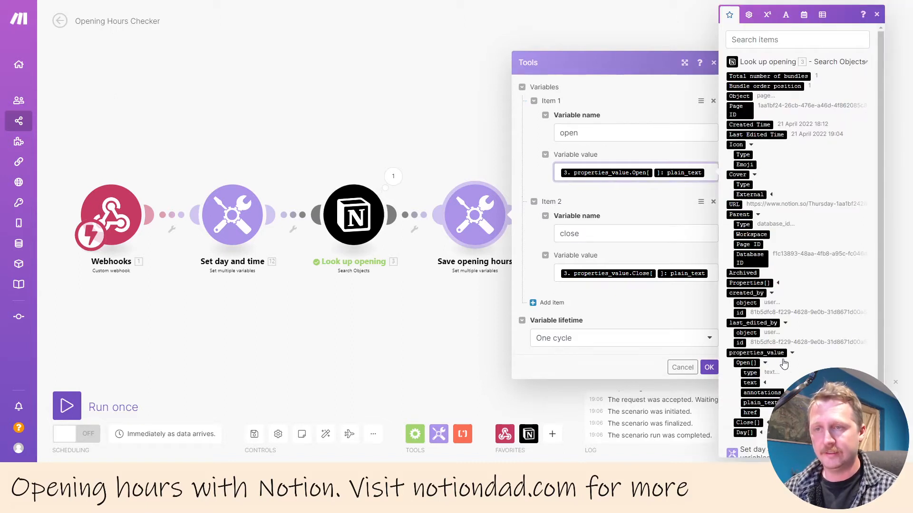
{"action": "left_click", "coordinate": [714, 275]}
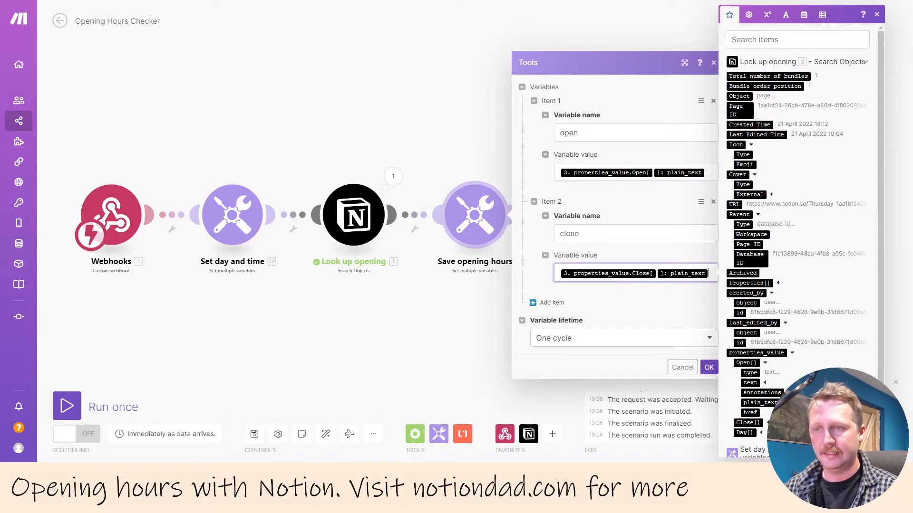
{"action": "left_click", "coordinate": [763, 423]}
{"action": "scroll", "coordinate": [820, 361], "scroll_direction": "down", "scroll_amount": 2}
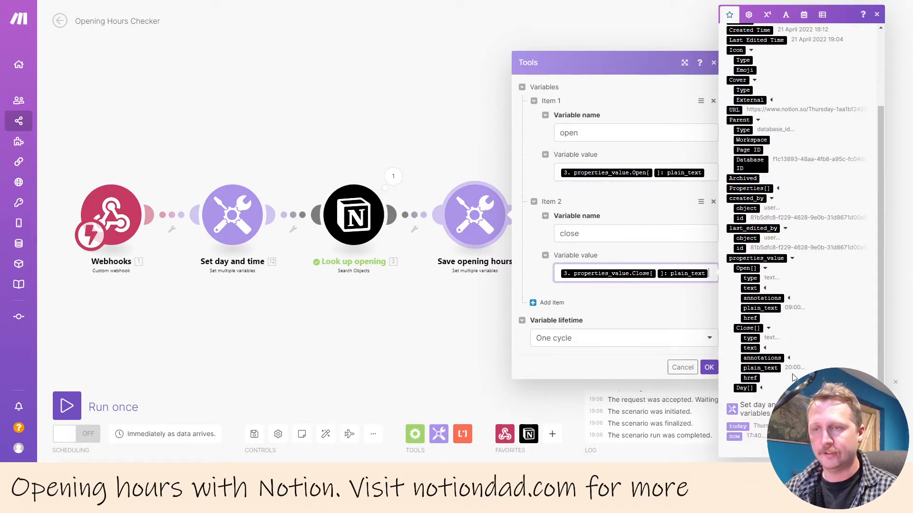
{"action": "left_click", "coordinate": [682, 367]}
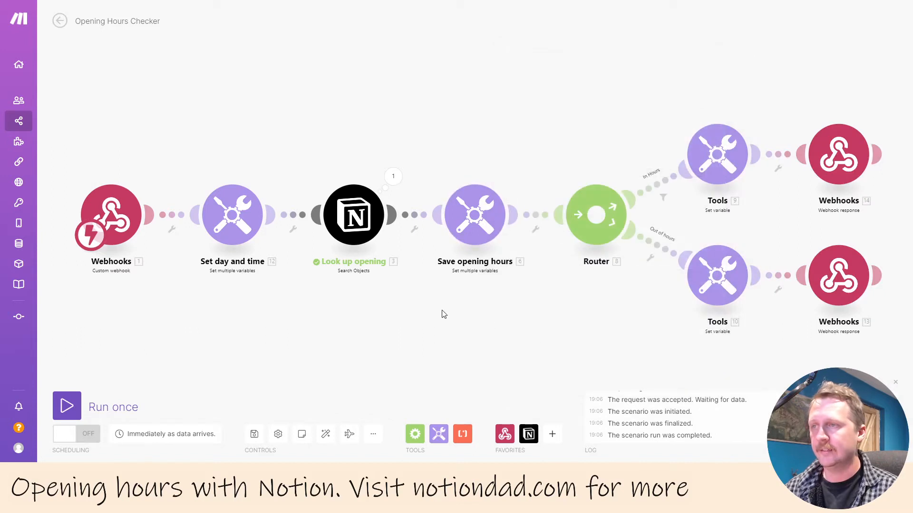
- Compare the In Hours variable settings in the two Tools modules after the router
{"action": "left_click_drag", "start_coordinate": [587, 340], "coordinate": [408, 330]}
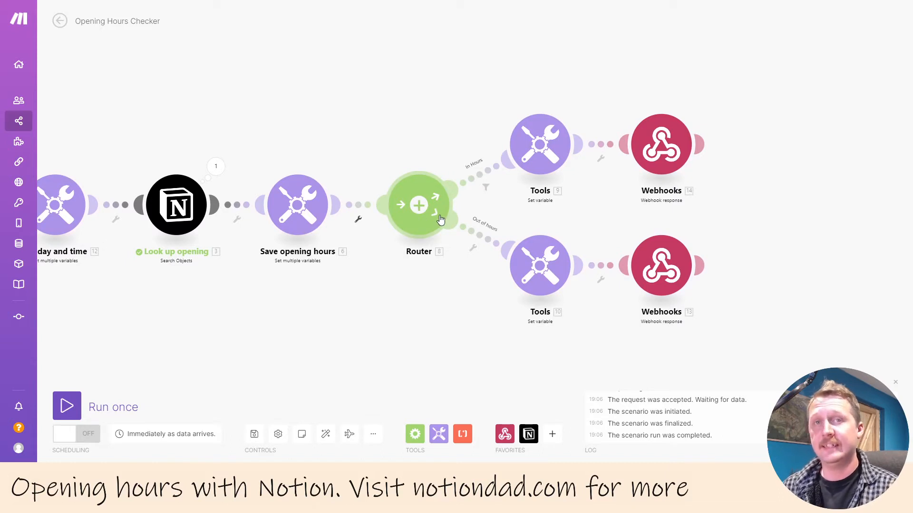
{"action": "left_click", "coordinate": [538, 145]}
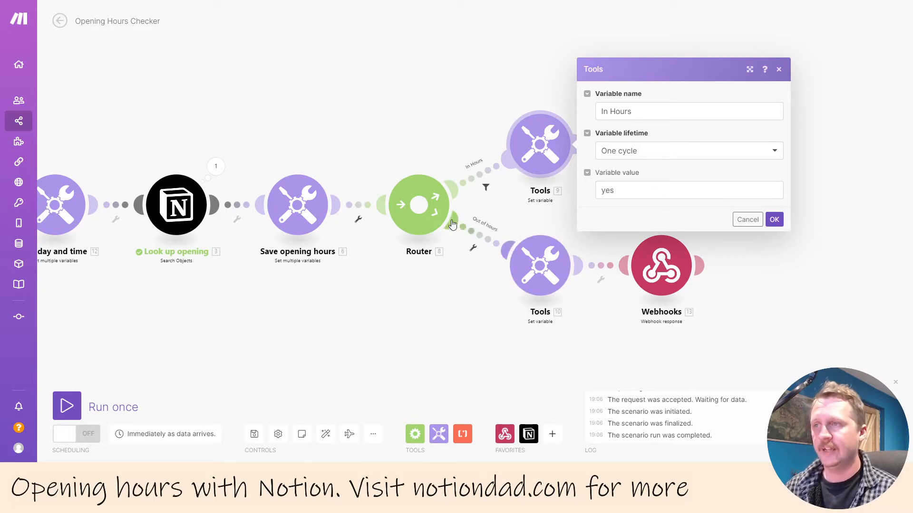
{"action": "left_click", "coordinate": [542, 285]}
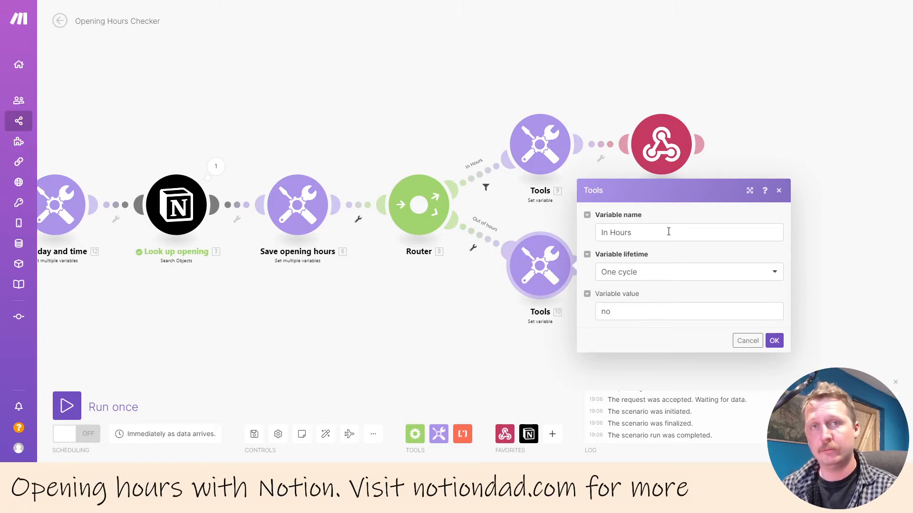
{"action": "left_click", "coordinate": [472, 322]}
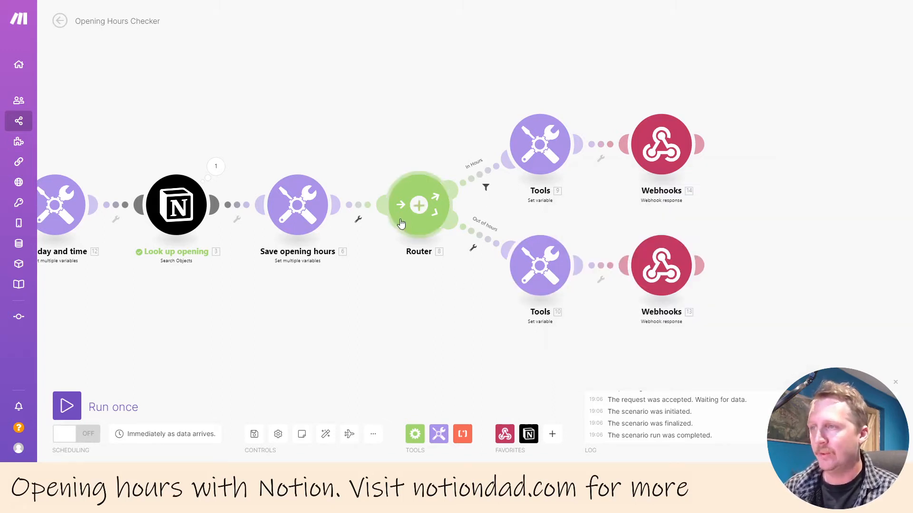
- Check the In Hours filter's conditions and the day and time variables they rely on
{"action": "left_click", "coordinate": [485, 188]}
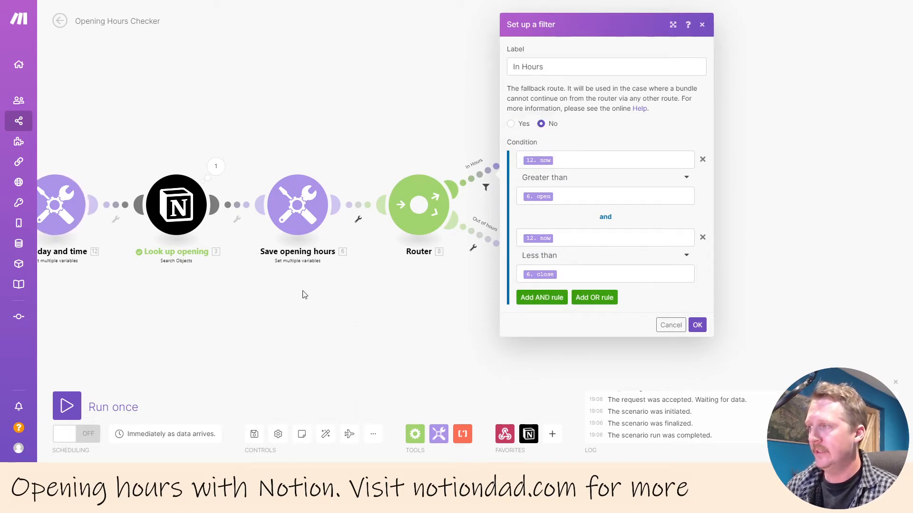
{"action": "left_click", "coordinate": [139, 212]}
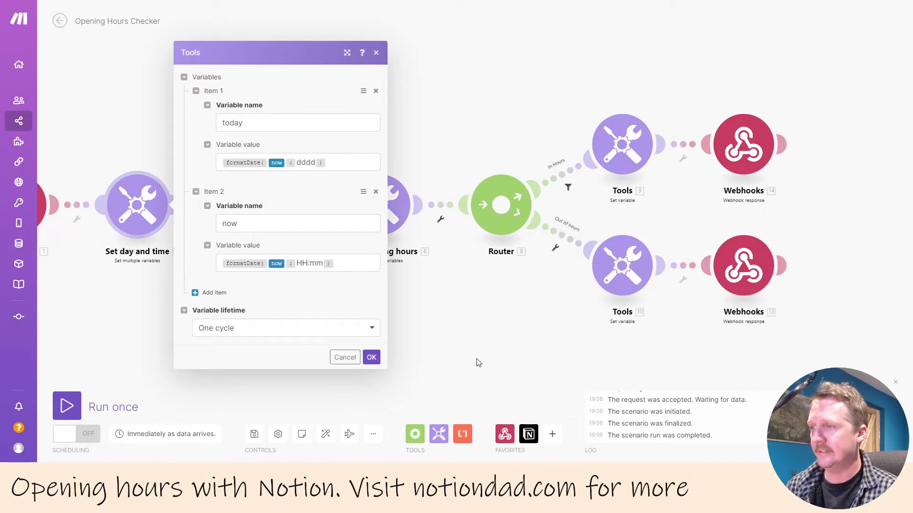
- Try changing the In Hours filter's first condition to the time operator Greater than or equal to
{"action": "left_click", "coordinate": [569, 188]}
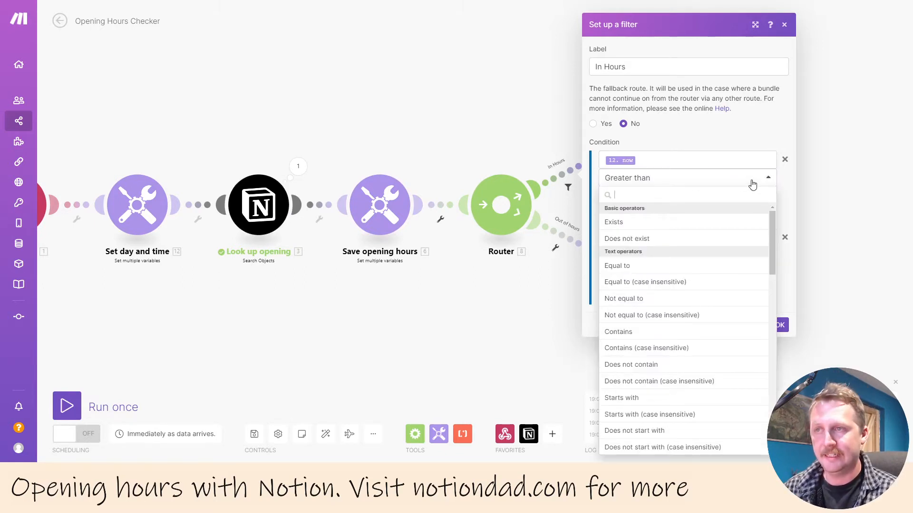
{"action": "type", "text": "greater"}
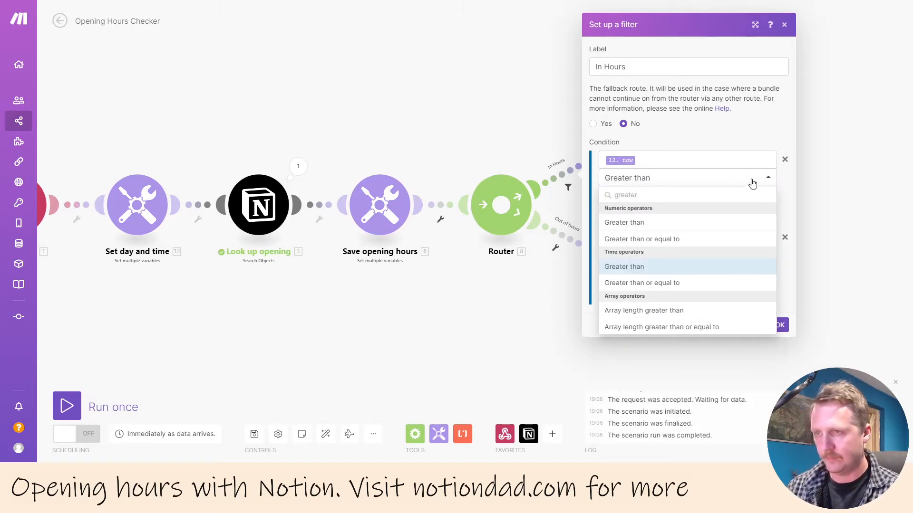
{"action": "left_click", "coordinate": [793, 208]}
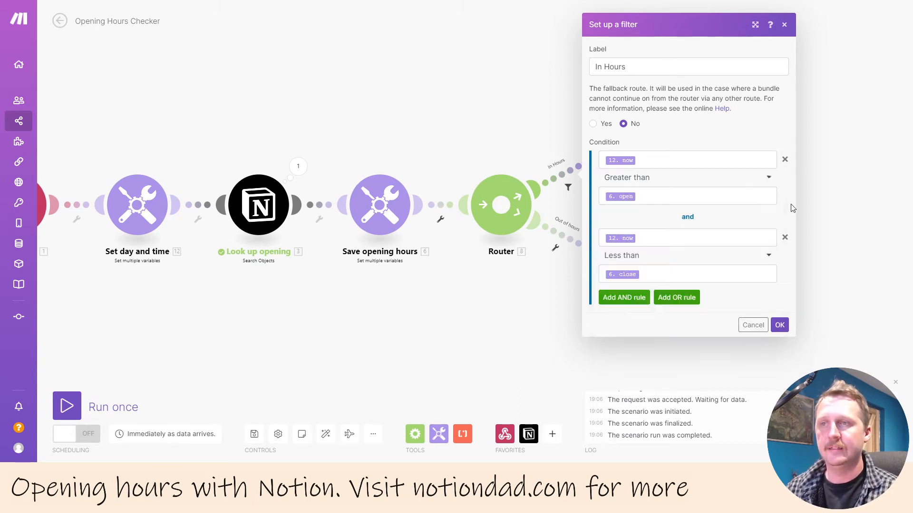
{"action": "left_click", "coordinate": [708, 184]}
{"action": "type", "text": "greater"}
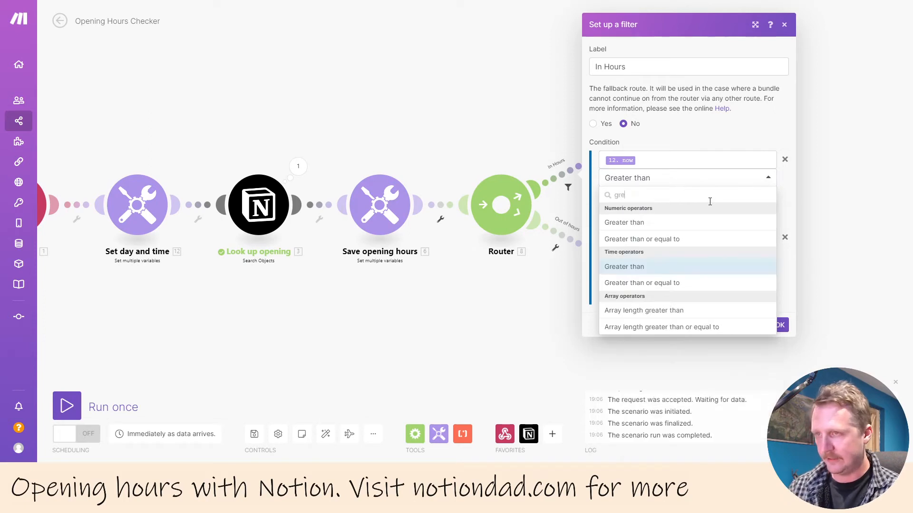
{"action": "left_click", "coordinate": [676, 283]}
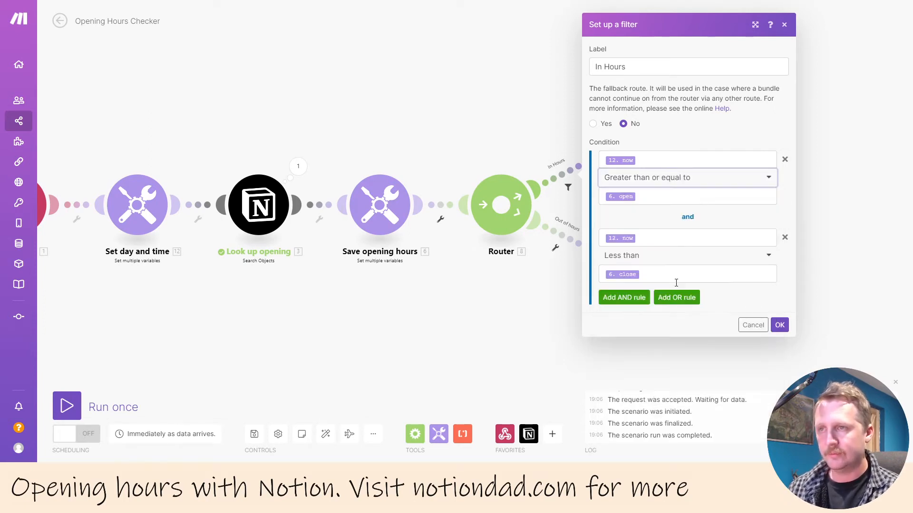
{"action": "left_click", "coordinate": [789, 270]}
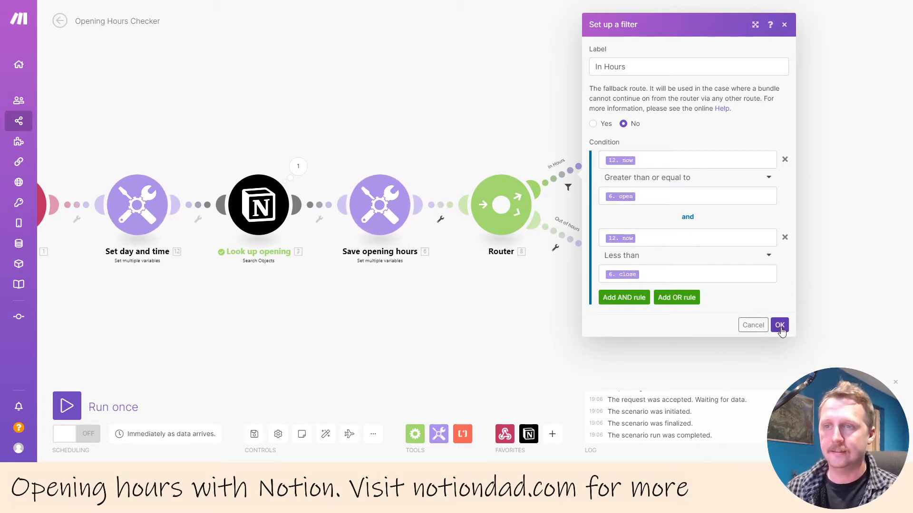
{"action": "left_click", "coordinate": [754, 326]}
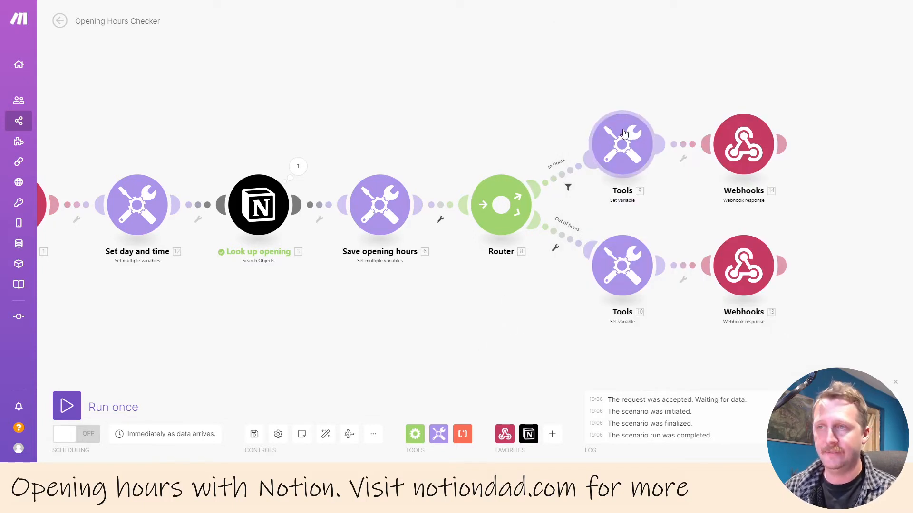
- Check the in-hours Tools module and the fallback setting of the Out of hours filter
{"action": "left_click", "coordinate": [637, 145]}
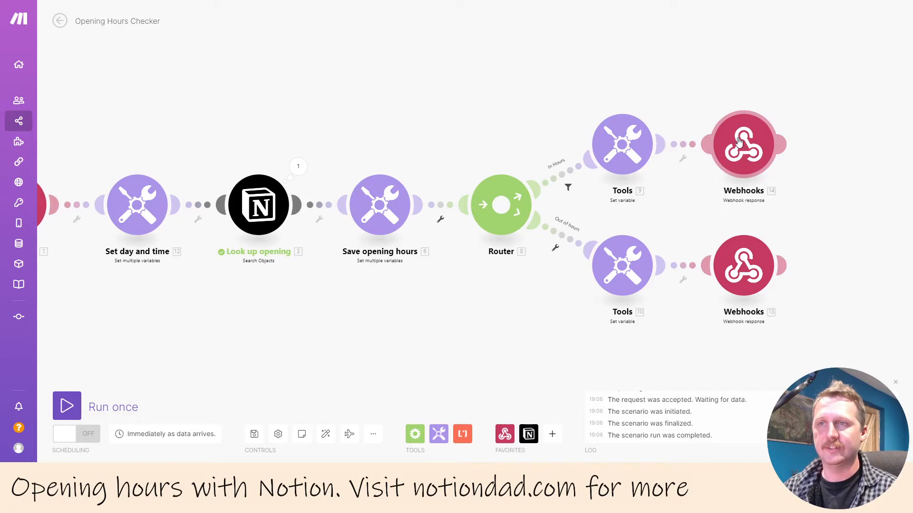
{"action": "left_click", "coordinate": [556, 248]}
{"action": "left_click", "coordinate": [559, 258]}
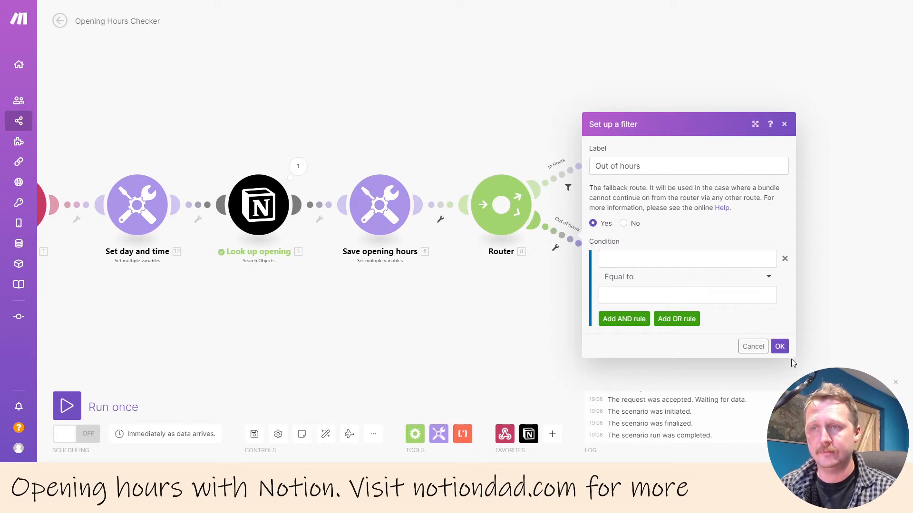
{"action": "left_click", "coordinate": [751, 348]}
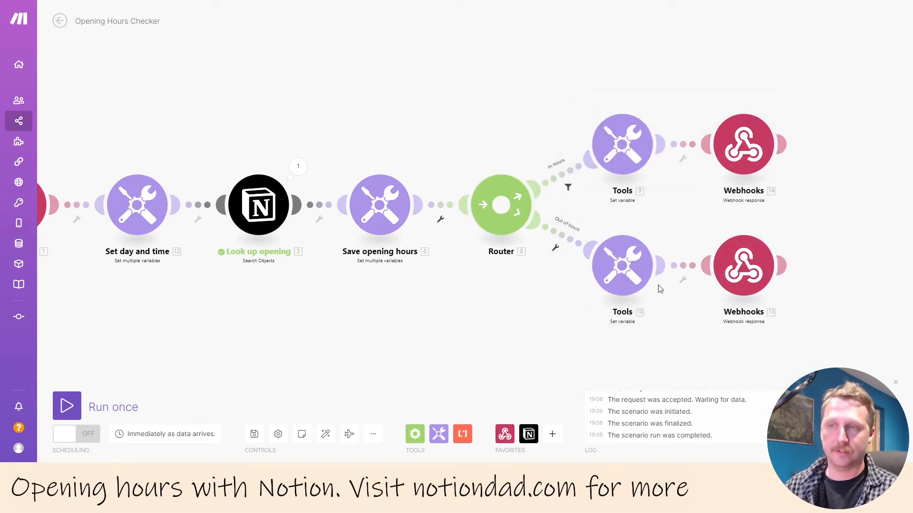
- Recheck the variable value set by the out-of-hours Tools module and by its in-hours counterpart
{"action": "left_click_drag", "start_coordinate": [519, 358], "coordinate": [373, 351]}
{"action": "left_click", "coordinate": [490, 266]}
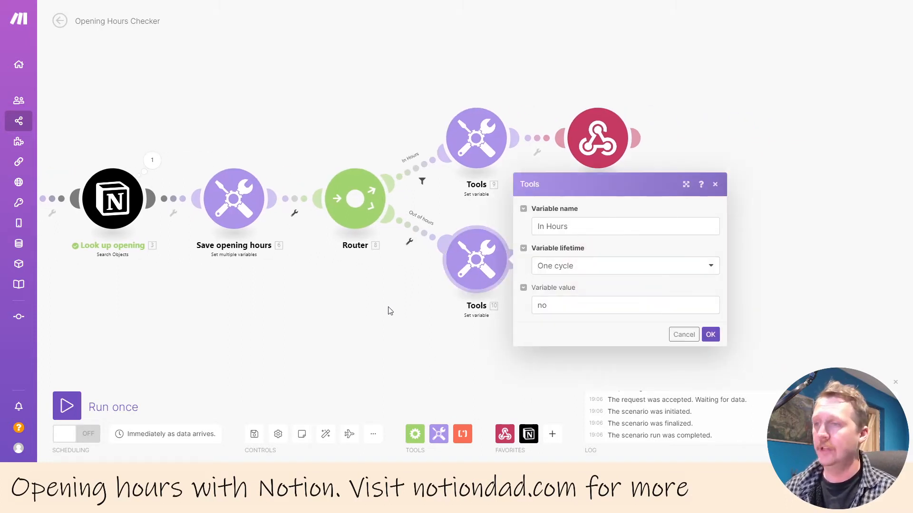
{"action": "left_click", "coordinate": [398, 326]}
{"action": "left_click_drag", "start_coordinate": [739, 216], "coordinate": [681, 237]}
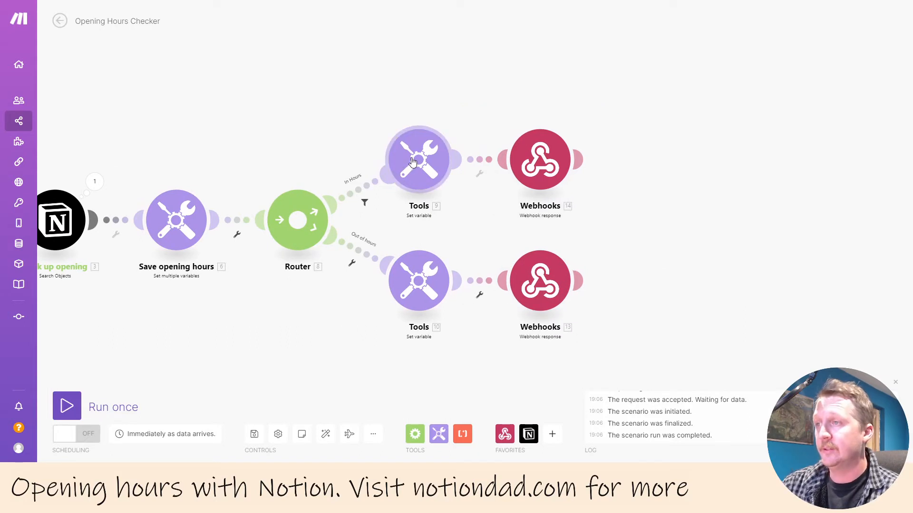
{"action": "left_click", "coordinate": [409, 161]}
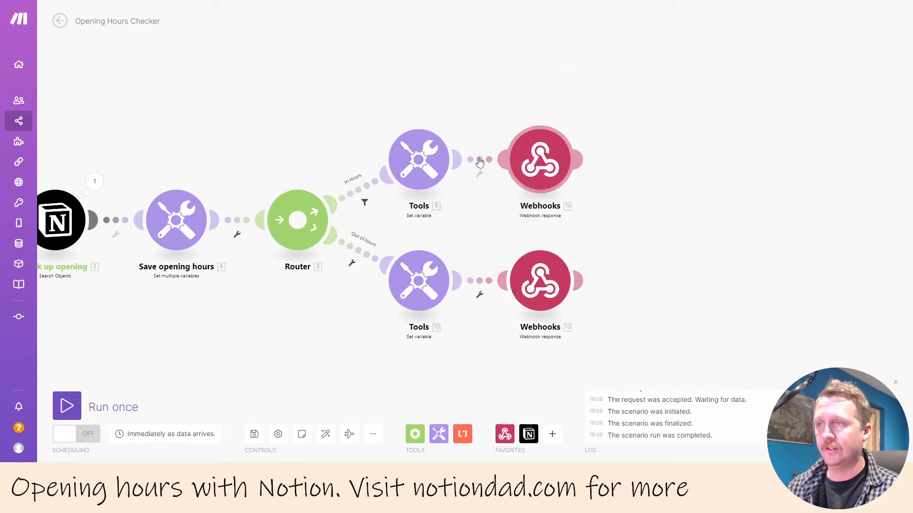
- Check the out-of-hours webhook response's body and custom header, and copy its header key Content-Type
{"action": "left_click_drag", "start_coordinate": [655, 212], "coordinate": [617, 192]}
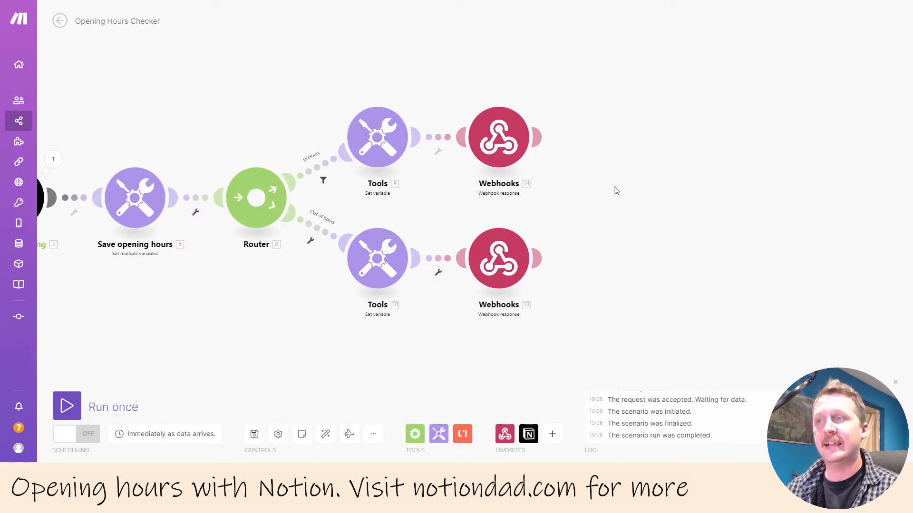
{"action": "left_click", "coordinate": [502, 269]}
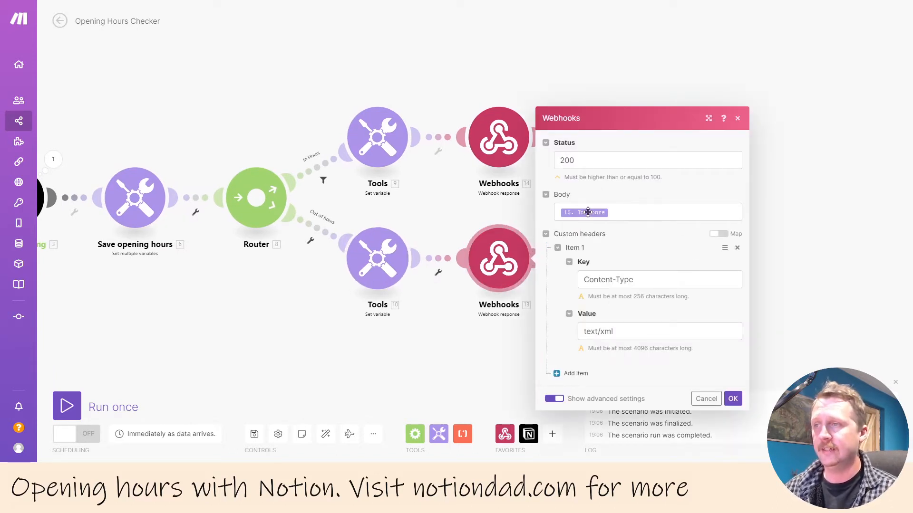
{"action": "mouse_move", "coordinate": [587, 213]}
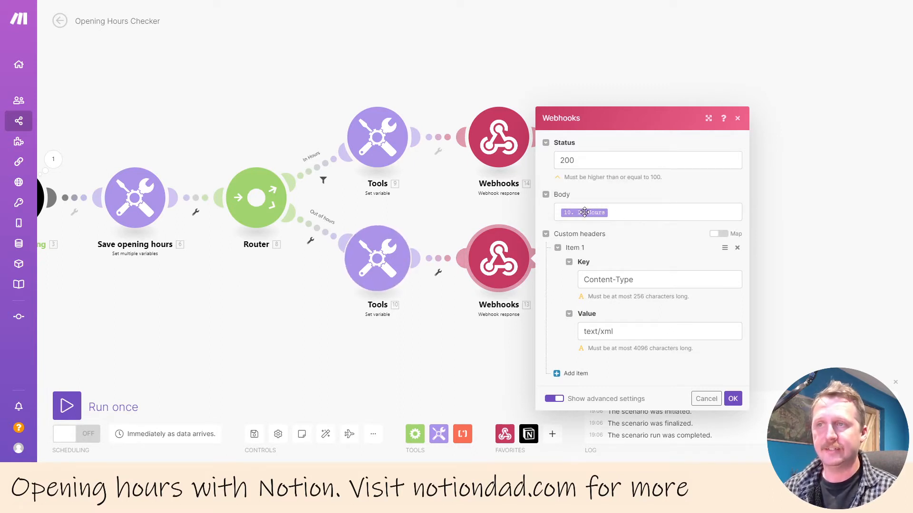
{"action": "left_click", "coordinate": [655, 283]}
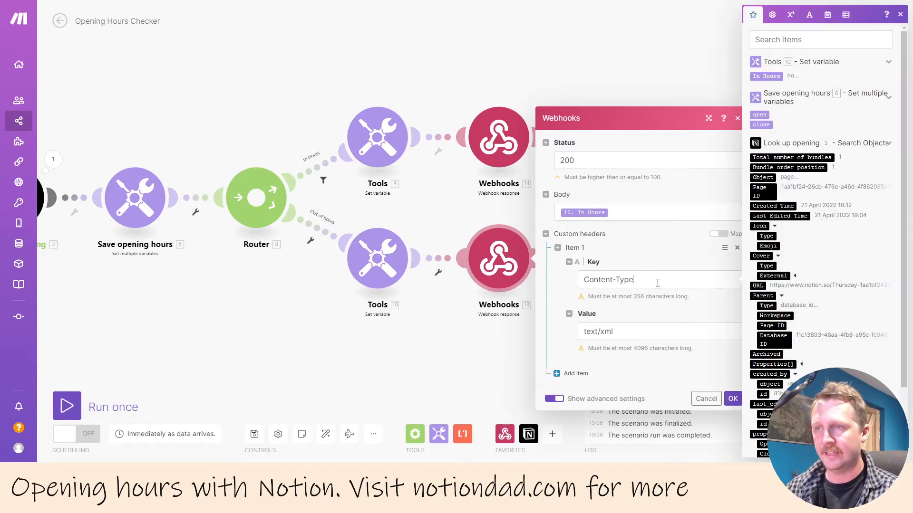
{"action": "key", "text": "ctrl+a"}
{"action": "key", "text": "ctrl+c"}
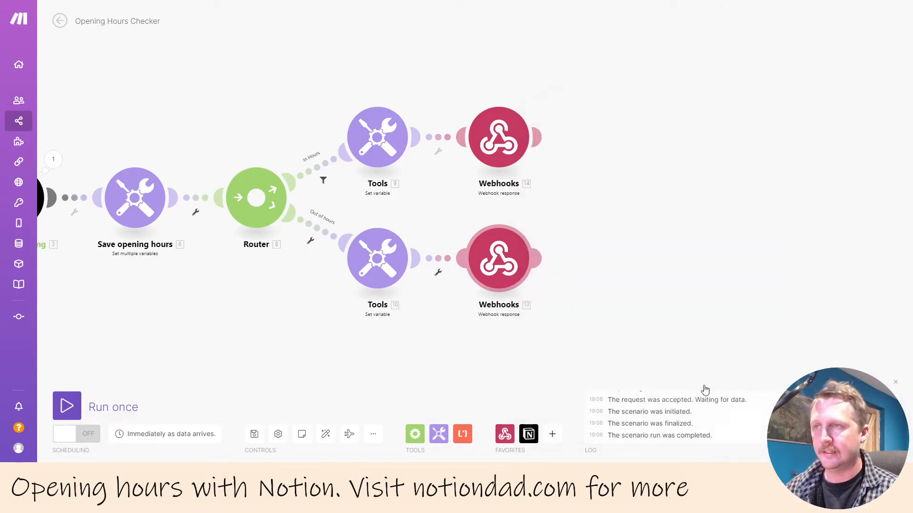
{"action": "left_click", "coordinate": [733, 399]}
- Add a custom header with key Content-Type and value text/xml to the in-hours webhook response
{"action": "left_click", "coordinate": [500, 143]}
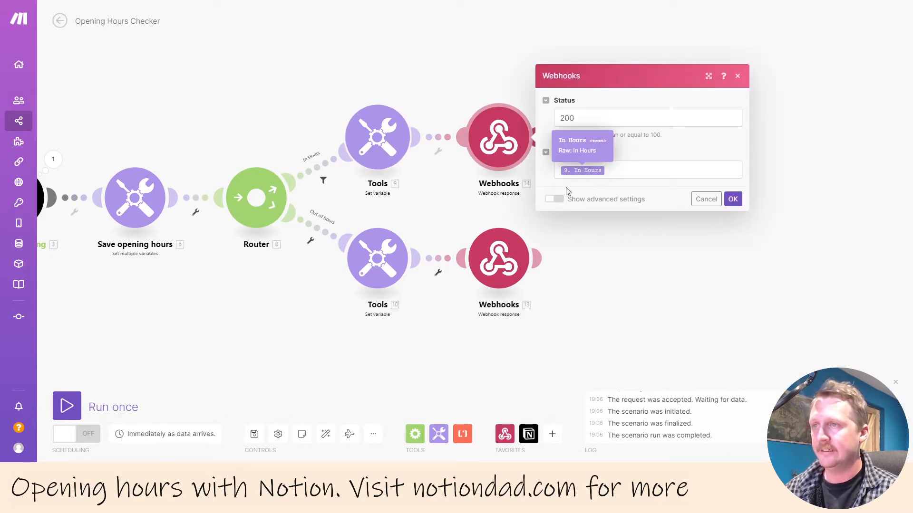
{"action": "left_click", "coordinate": [553, 200]}
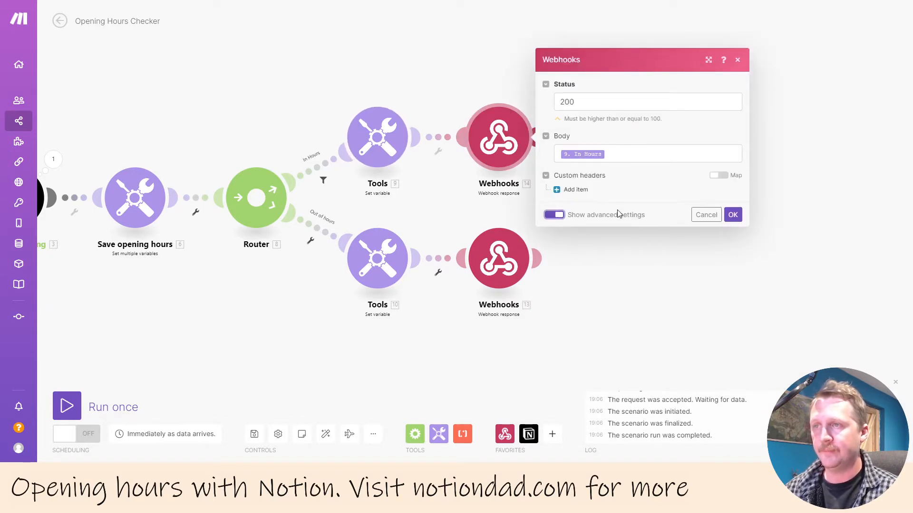
{"action": "left_click", "coordinate": [570, 190]}
{"action": "left_click", "coordinate": [648, 186]}
{"action": "key", "text": "ctrl+v"}
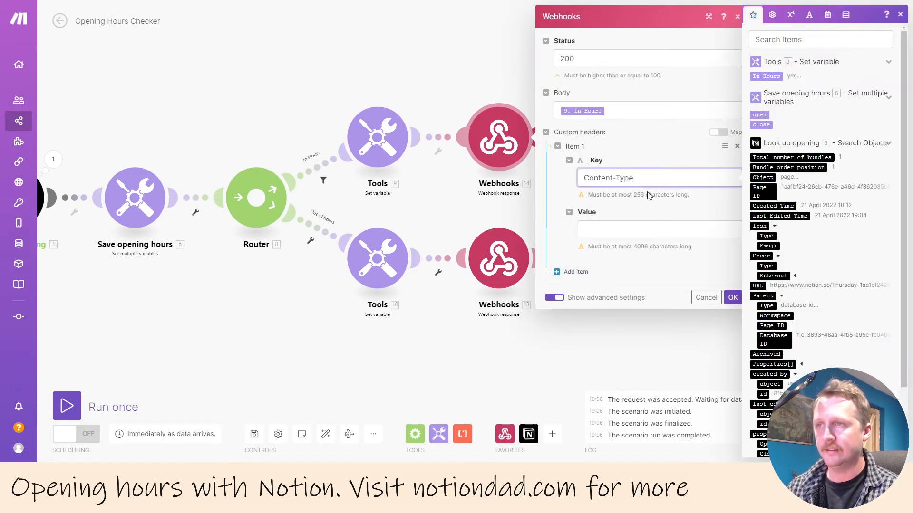
{"action": "left_click", "coordinate": [631, 228]}
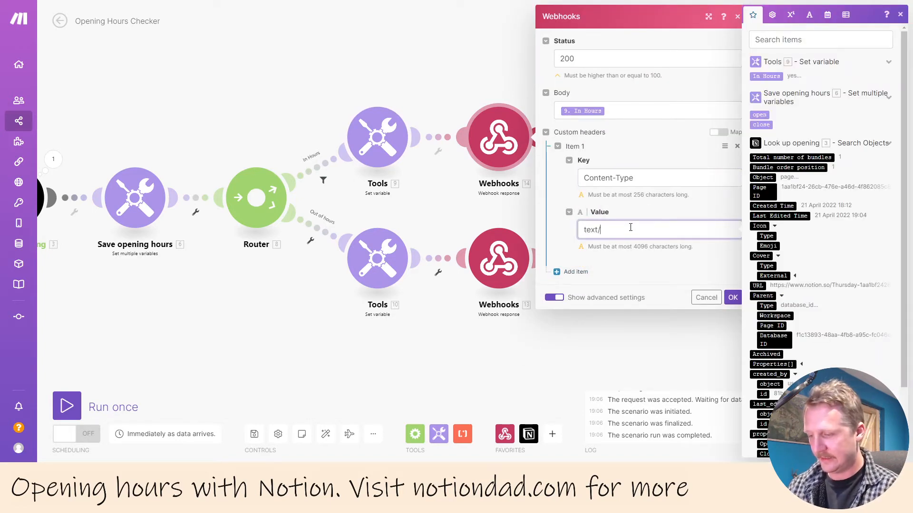
{"action": "type", "text": "text/xml"}
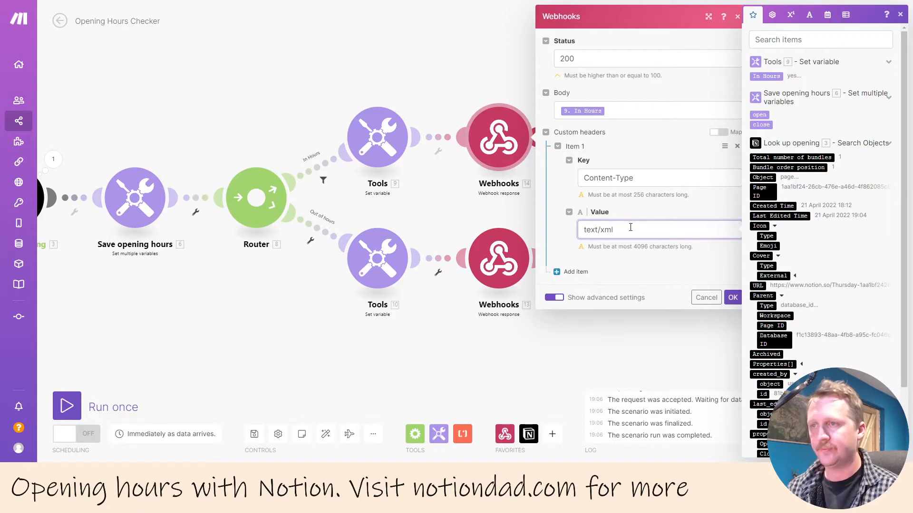
{"action": "left_click", "coordinate": [731, 298]}
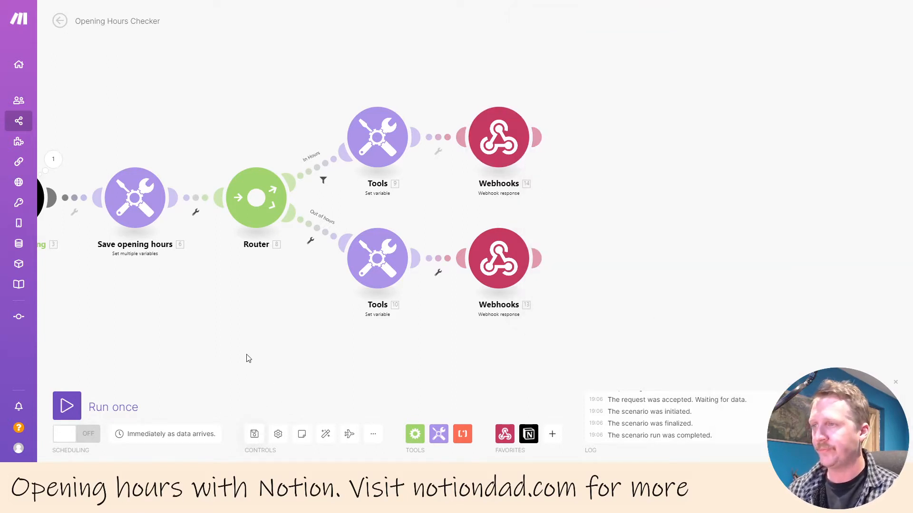
- Auto-align the modules of the Opening Hours Checker scenario
{"action": "scroll", "coordinate": [274, 320], "scroll_direction": "down", "scroll_amount": 3}
{"action": "left_click_drag", "start_coordinate": [205, 351], "coordinate": [363, 322]}
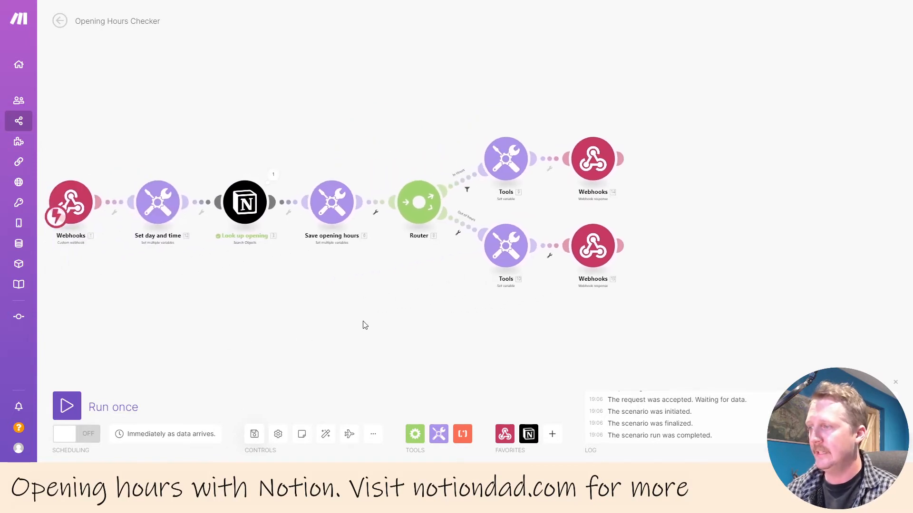
{"action": "left_click", "coordinate": [325, 434]}
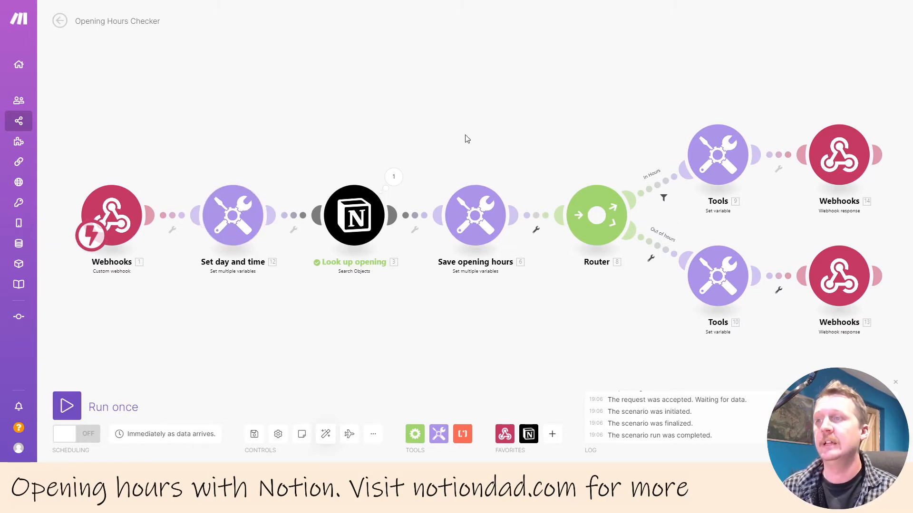
- Switch to the Business Phone flow in Twilio Studio, review its incoming call path and open the check_opening widget
{"action": "left_click_drag", "start_coordinate": [566, 329], "coordinate": [408, 319]}
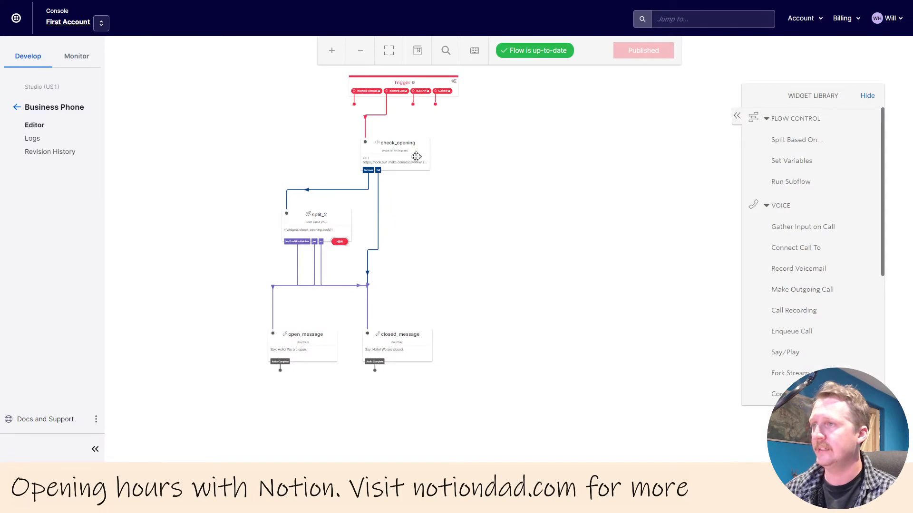
{"action": "left_click_drag", "start_coordinate": [496, 205], "coordinate": [529, 218]}
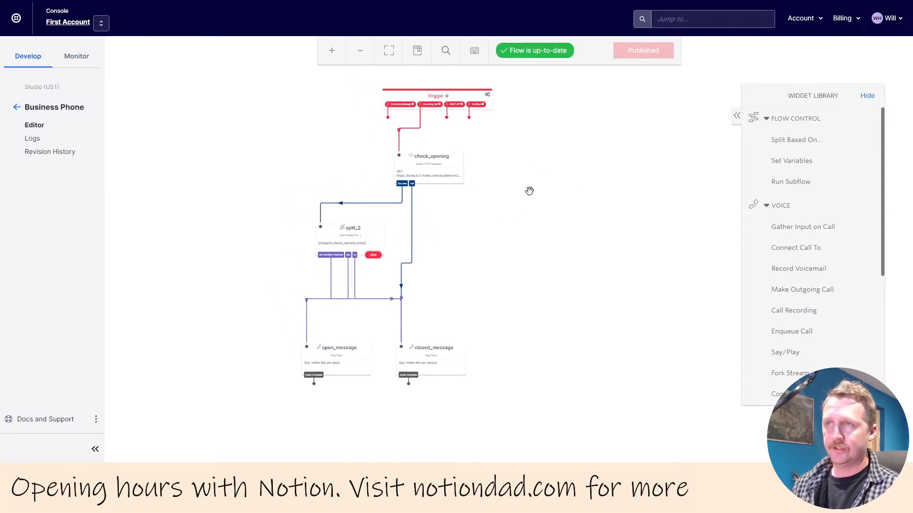
{"action": "scroll", "coordinate": [525, 204], "scroll_direction": "up", "scroll_amount": 6}
{"action": "left_click_drag", "start_coordinate": [565, 162], "coordinate": [554, 258]}
{"action": "scroll", "coordinate": [559, 245], "scroll_direction": "down", "scroll_amount": 3}
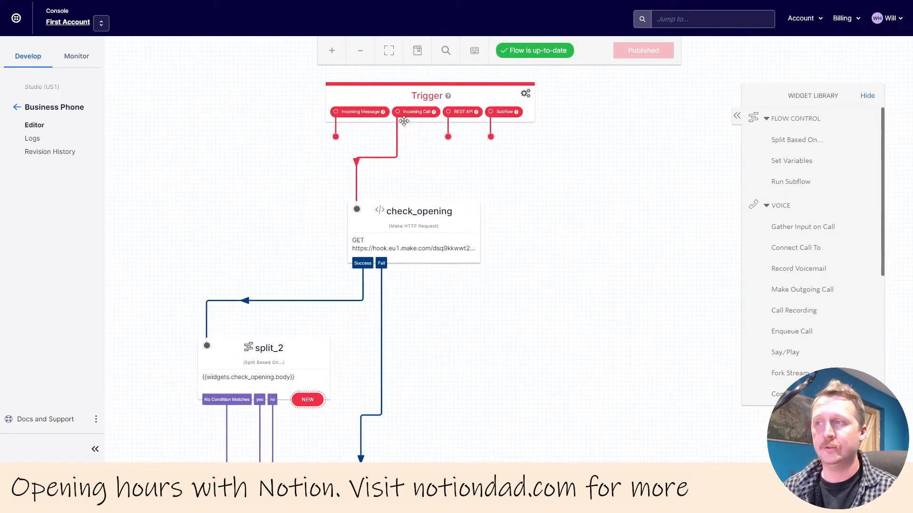
{"action": "scroll", "coordinate": [578, 220], "scroll_direction": "down", "scroll_amount": 2}
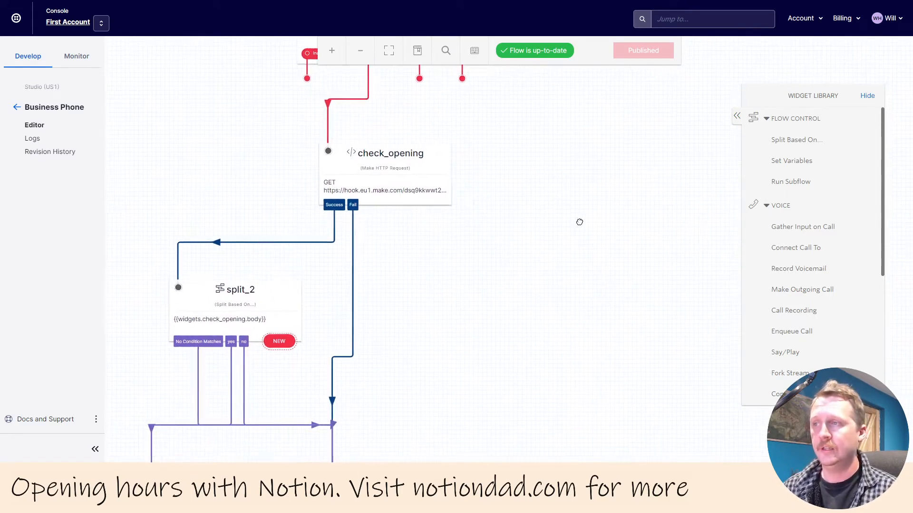
{"action": "left_click", "coordinate": [426, 191]}
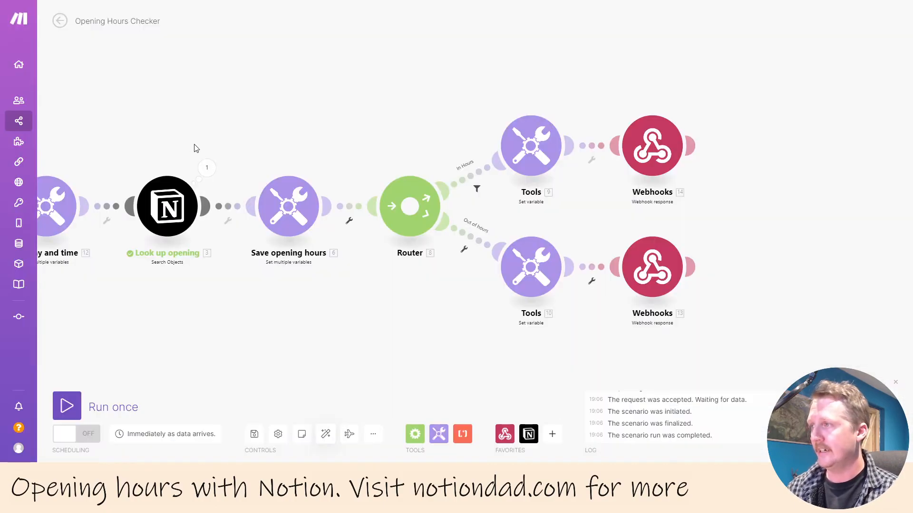
- Switch back to Make and copy the webhook address from the scenario's custom webhook trigger
{"action": "left_click_drag", "start_coordinate": [196, 148], "coordinate": [503, 148]}
{"action": "left_click", "coordinate": [227, 202]}
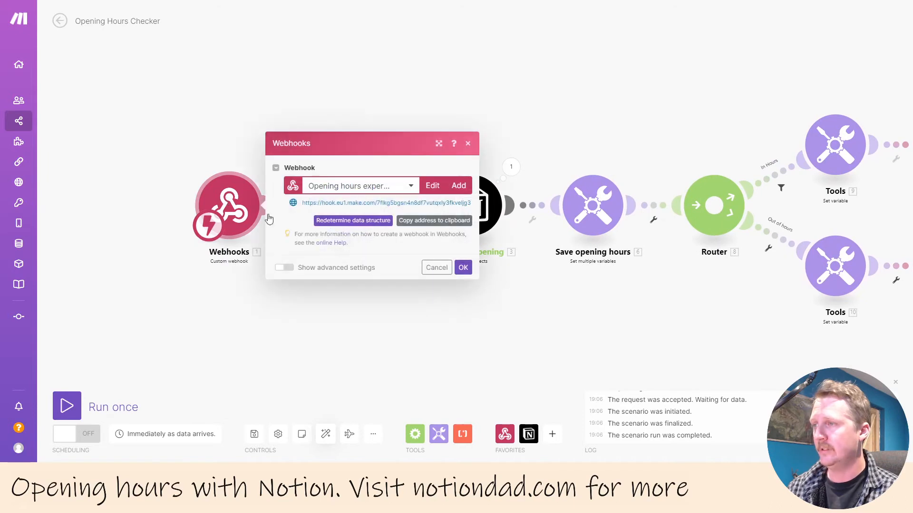
{"action": "left_click", "coordinate": [438, 226]}
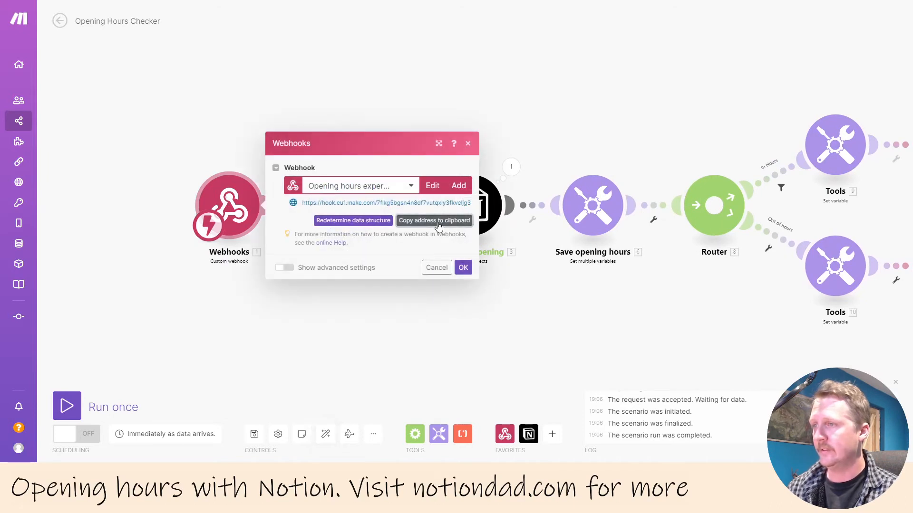
{"action": "left_click", "coordinate": [463, 267]}
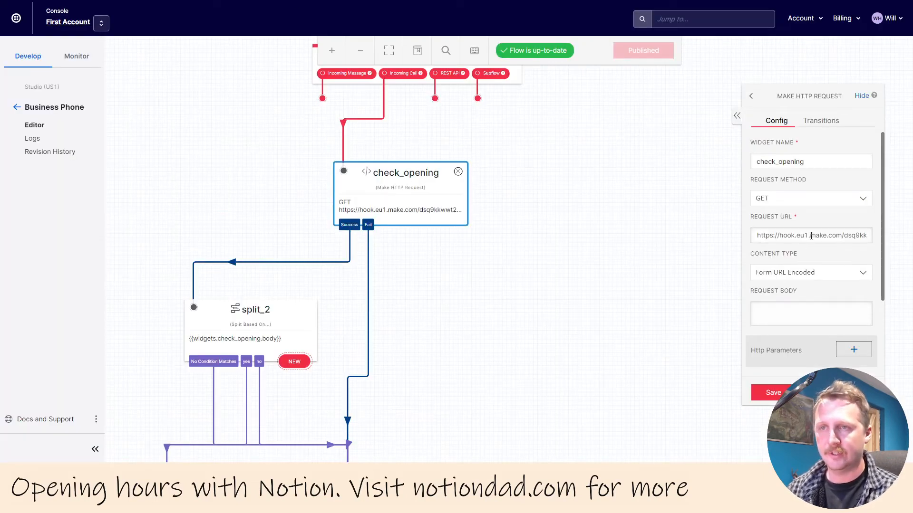
- In Twilio Studio, set check_opening's request URL to the copied webhook address and publish the flow
{"action": "triple_click", "coordinate": [811, 235]}
{"action": "key", "text": "ctrl+v"}
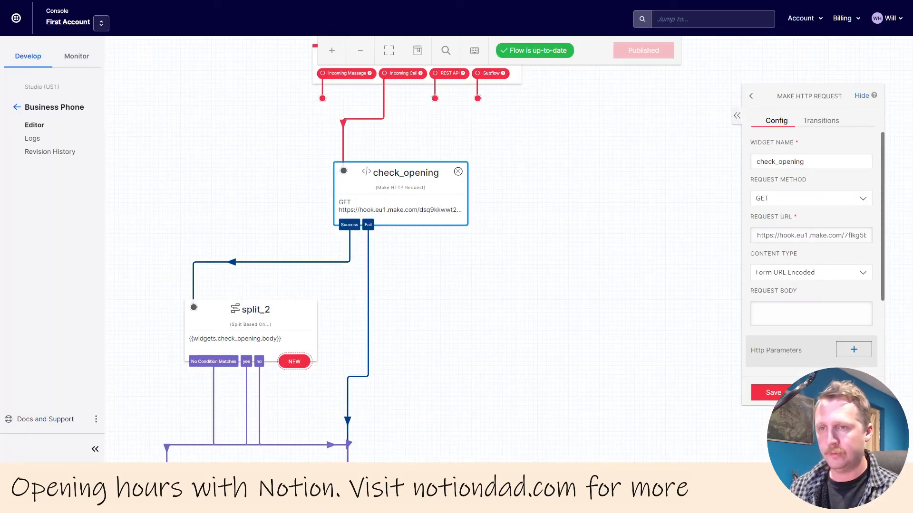
{"action": "left_click", "coordinate": [782, 392]}
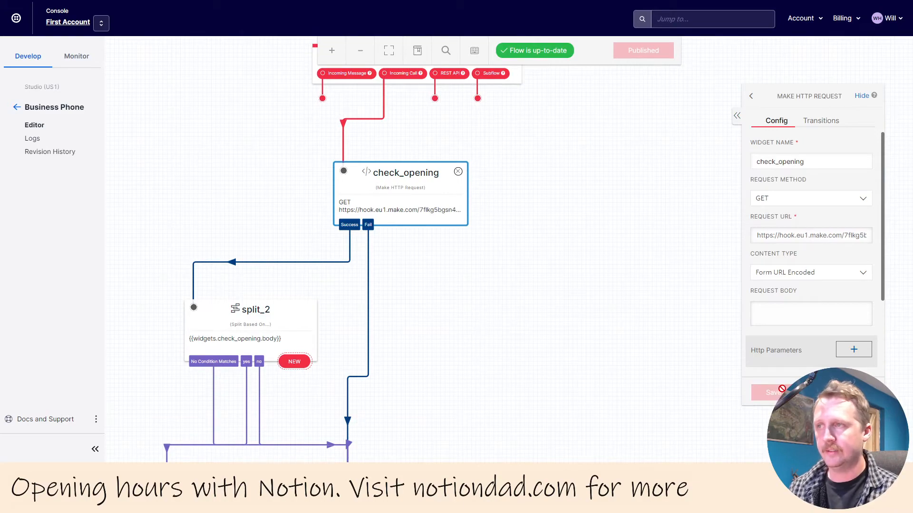
{"action": "left_click", "coordinate": [585, 278]}
{"action": "left_click", "coordinate": [645, 50]}
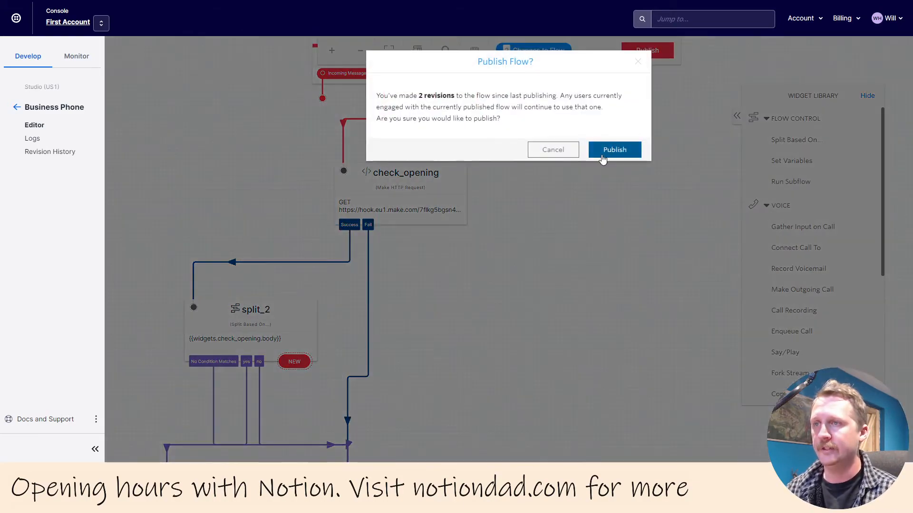
{"action": "left_click", "coordinate": [602, 158]}
- Review the check_opening request settings and follow its branches down to the split and message widgets
{"action": "left_click_drag", "start_coordinate": [529, 298], "coordinate": [595, 312]}
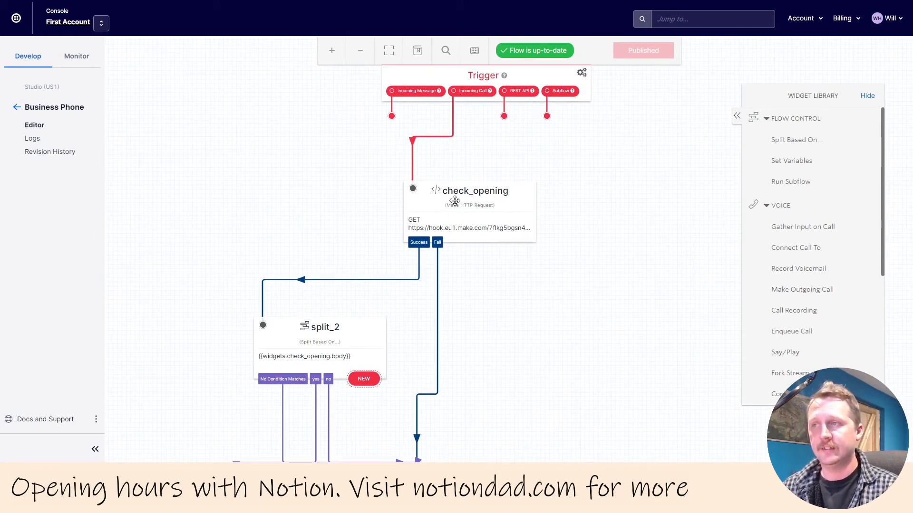
{"action": "left_click", "coordinate": [454, 200]}
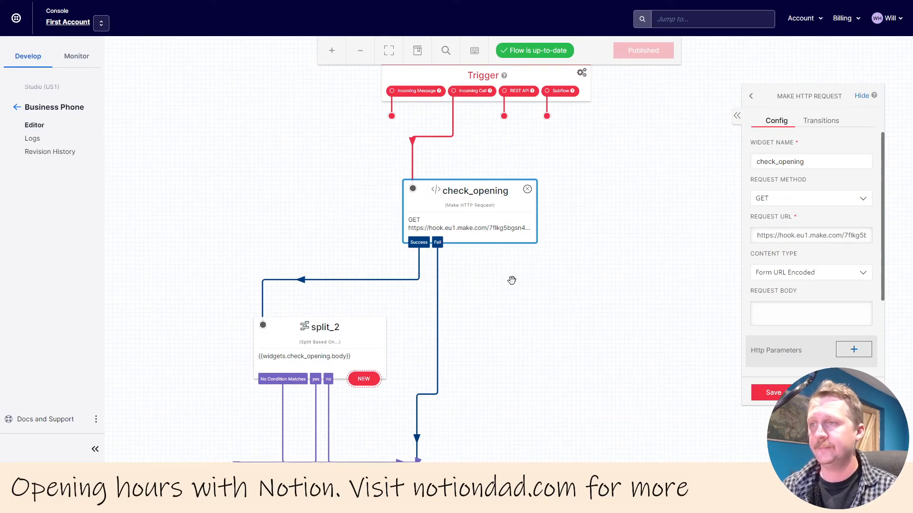
{"action": "scroll", "coordinate": [546, 283], "scroll_direction": "down", "scroll_amount": 4}
{"action": "scroll", "coordinate": [547, 282], "scroll_direction": "left", "scroll_amount": 2}
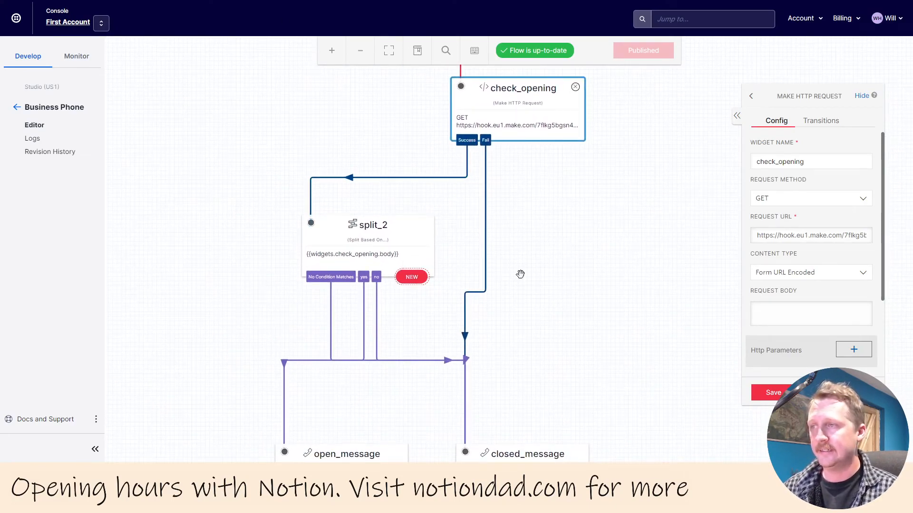
{"action": "scroll", "coordinate": [635, 279], "scroll_direction": "down", "scroll_amount": 3}
{"action": "scroll", "coordinate": [635, 279], "scroll_direction": "left", "scroll_amount": 1}
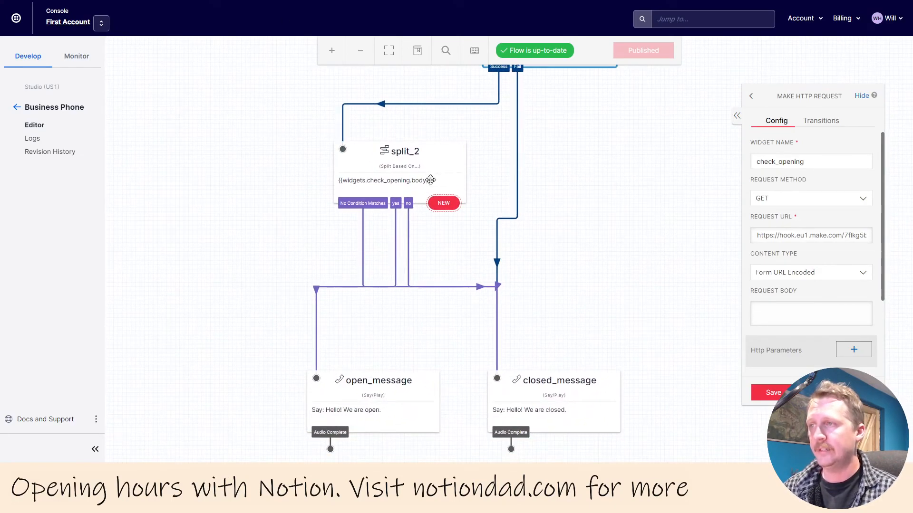
- Check the split_2 widget's variable to test and its transition conditions
{"action": "left_click", "coordinate": [388, 171]}
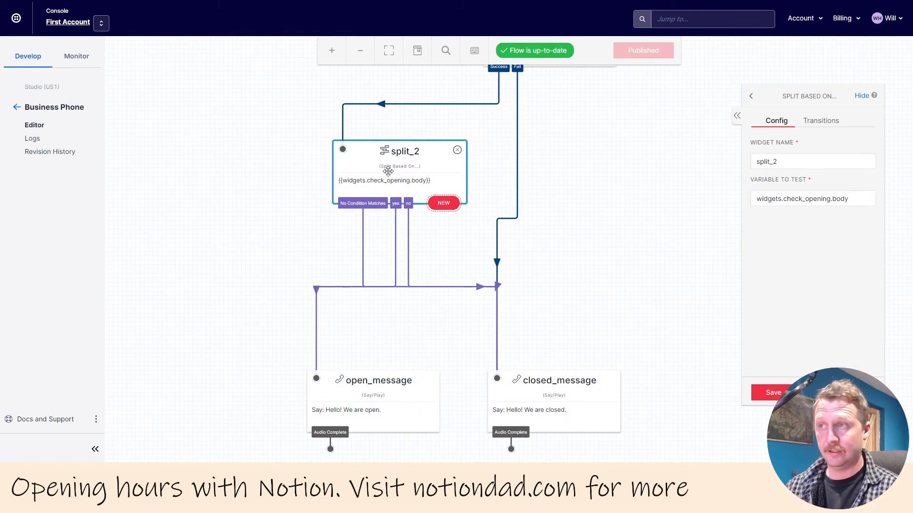
{"action": "scroll", "coordinate": [618, 214], "scroll_direction": "up", "scroll_amount": 1}
{"action": "scroll", "coordinate": [617, 214], "scroll_direction": "left", "scroll_amount": 1}
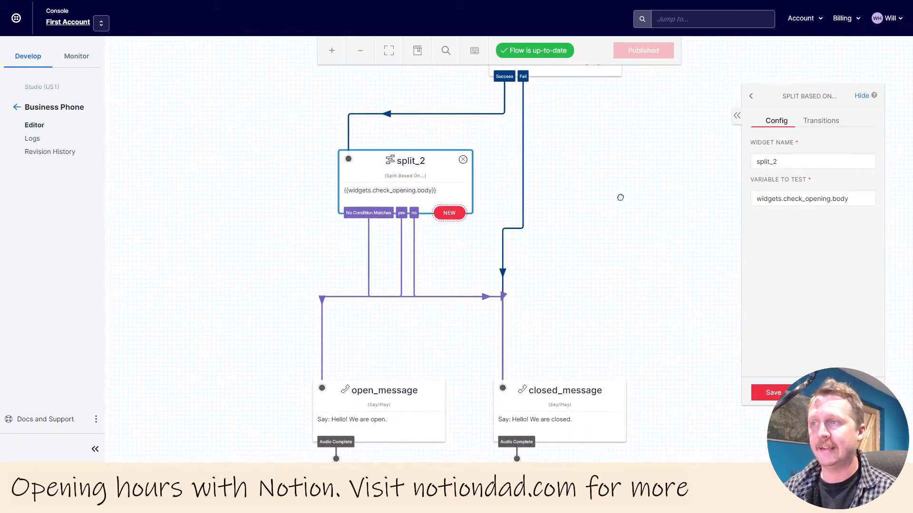
{"action": "left_click", "coordinate": [818, 121]}
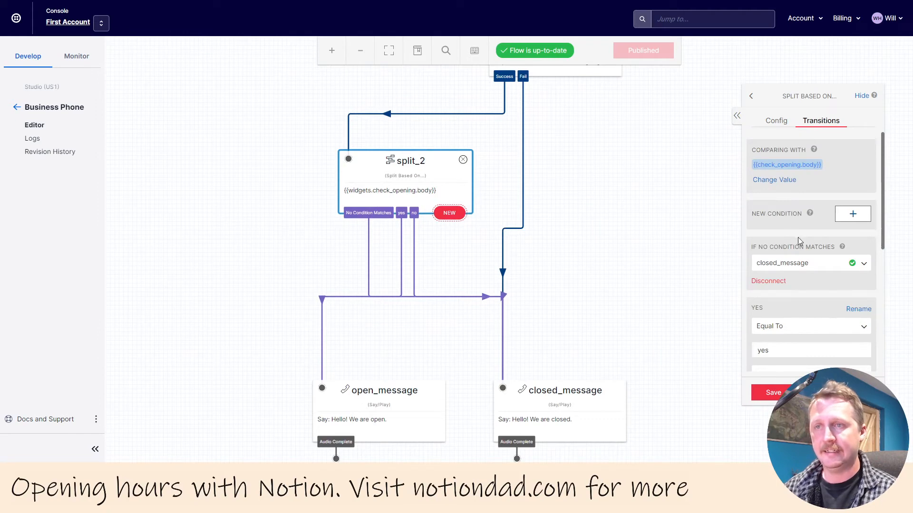
{"action": "scroll", "coordinate": [793, 222], "scroll_direction": "down", "scroll_amount": 3}
{"action": "scroll", "coordinate": [803, 229], "scroll_direction": "down", "scroll_amount": 2}
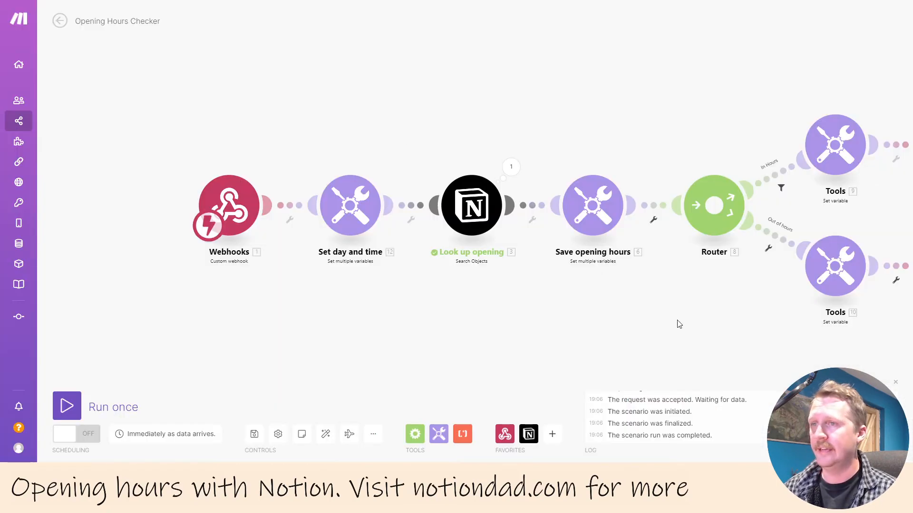
- Switch back to Make and recheck the in-hours webhook response and variable, and the out-of-hours webhook response
{"action": "scroll", "coordinate": [676, 328], "scroll_direction": "right", "scroll_amount": 10}
{"action": "left_click", "coordinate": [626, 123]}
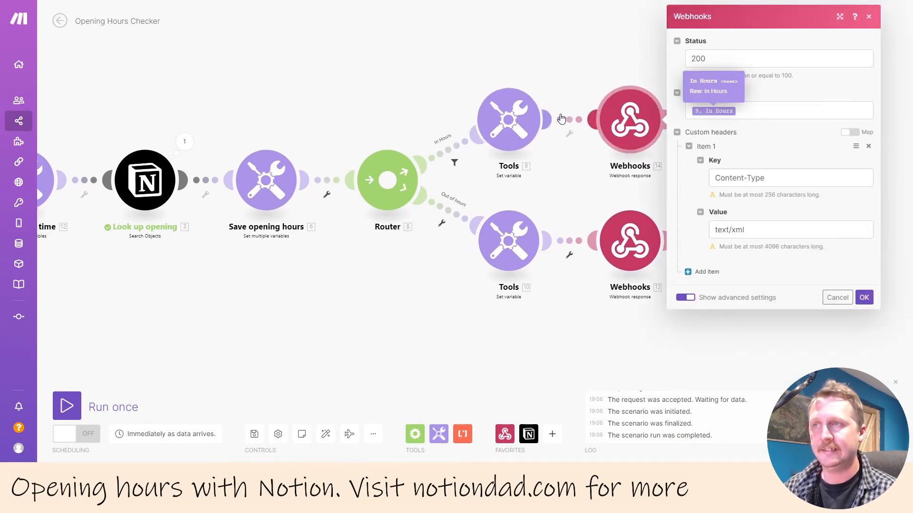
{"action": "left_click", "coordinate": [519, 126]}
{"action": "left_click", "coordinate": [838, 224]}
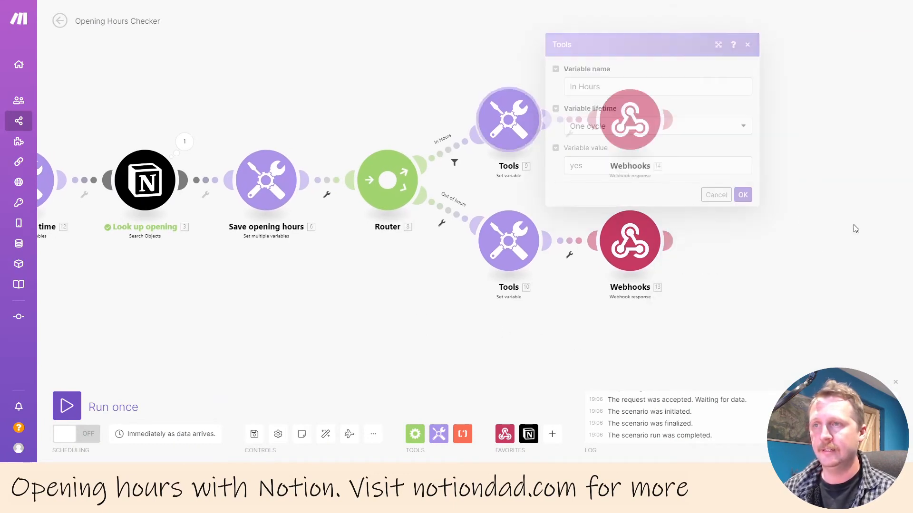
{"action": "left_click", "coordinate": [630, 240]}
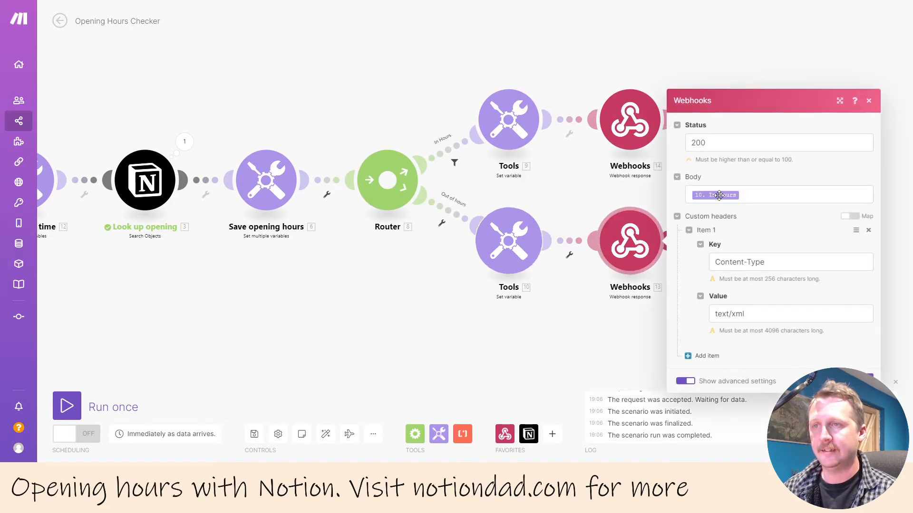
- Check the value that the out-of-hours branch assigns to the In Hours variable
{"action": "left_click", "coordinate": [519, 242]}
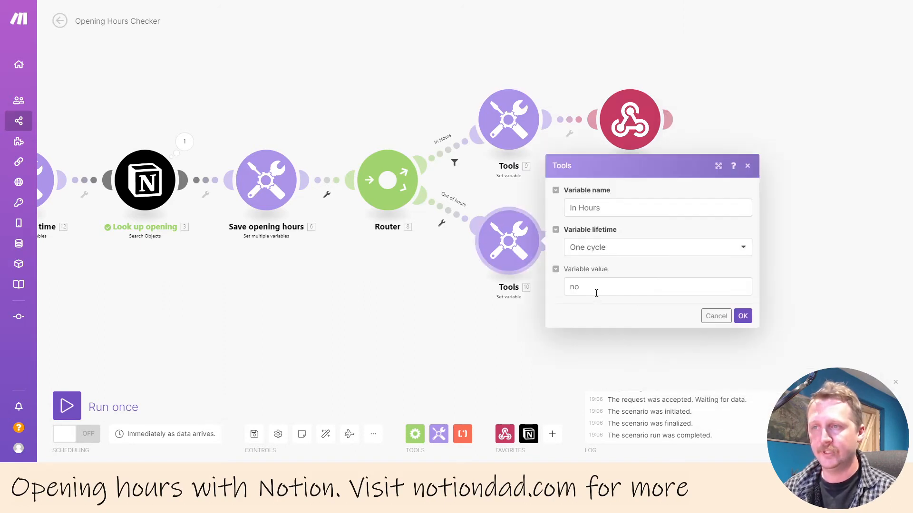
{"action": "left_click", "coordinate": [717, 318]}
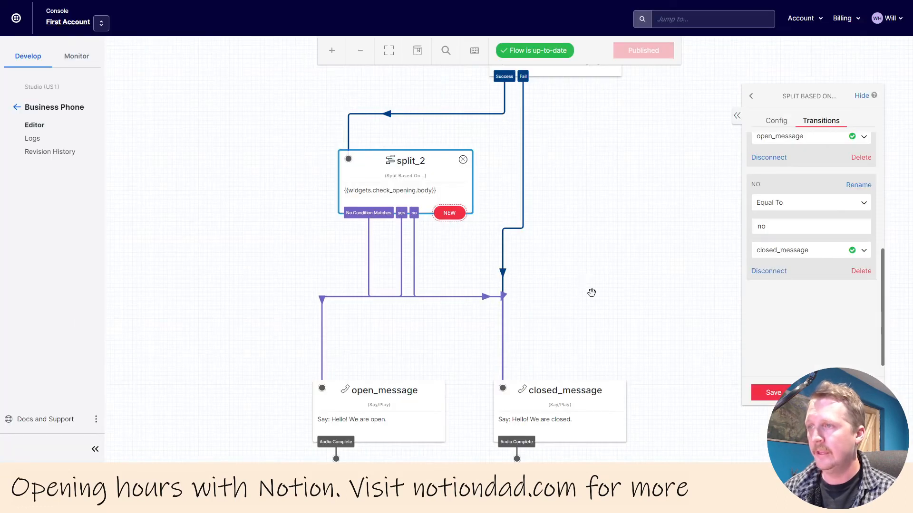
- Switch to Twilio Studio, set the closed_message widget's text to "Sorry, we are closed." and save it
{"action": "scroll", "coordinate": [590, 290], "scroll_direction": "down", "scroll_amount": 2}
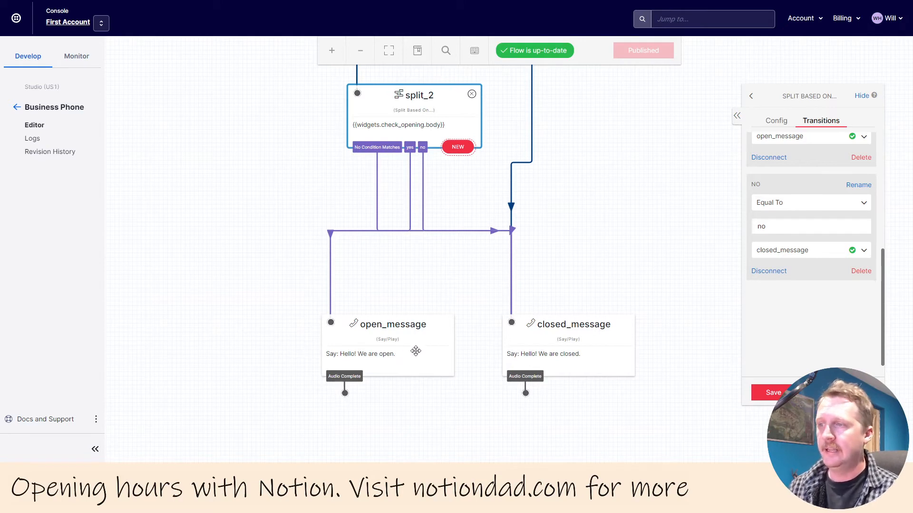
{"action": "left_click", "coordinate": [561, 338]}
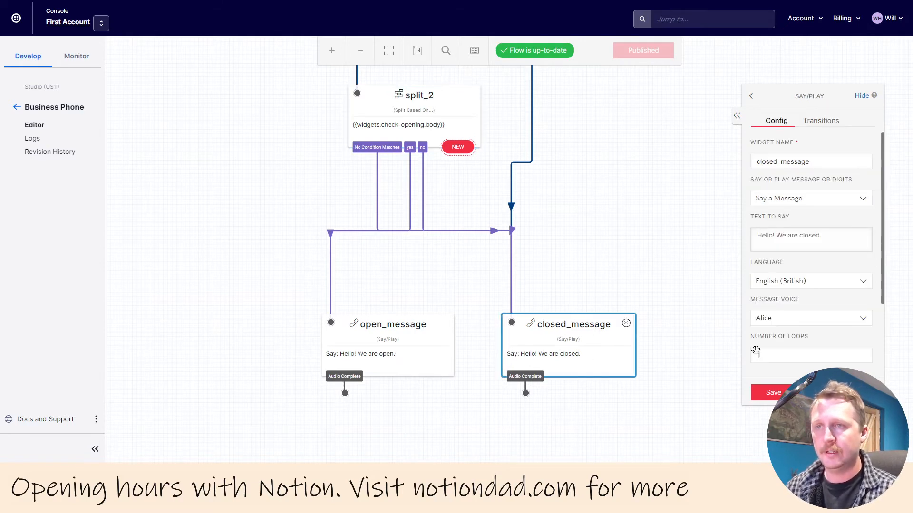
{"action": "triple_click", "coordinate": [780, 240]}
{"action": "type", "text": "Sorry,"}
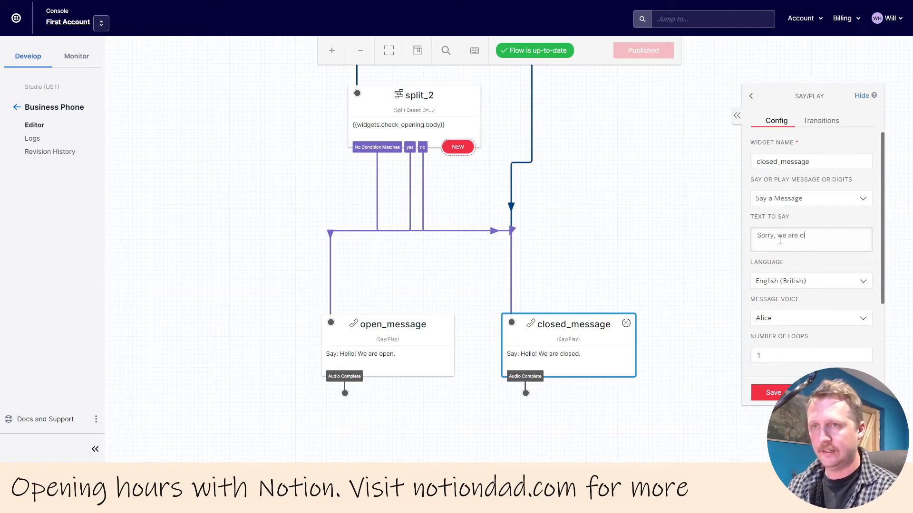
{"action": "left_click", "coordinate": [774, 394]}
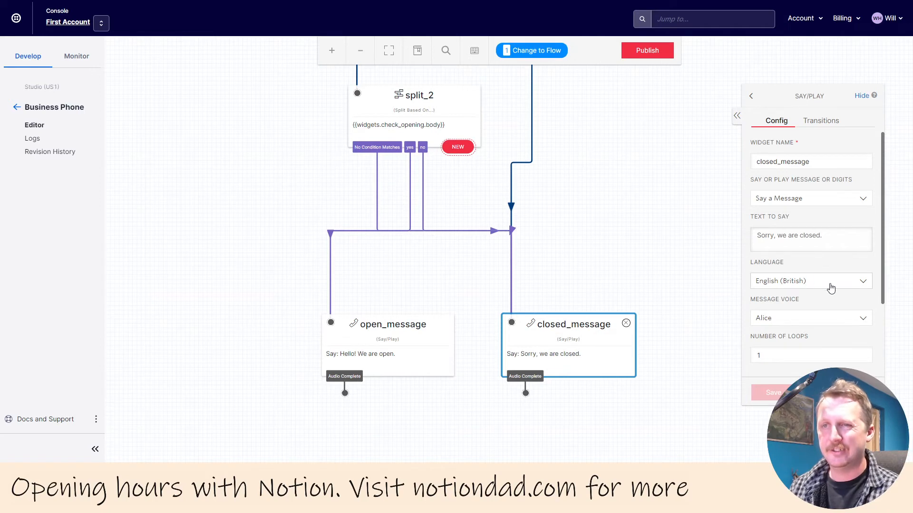
- Set the closed_message widget's language to English (US) and its message voice to Default
{"action": "left_click", "coordinate": [827, 320]}
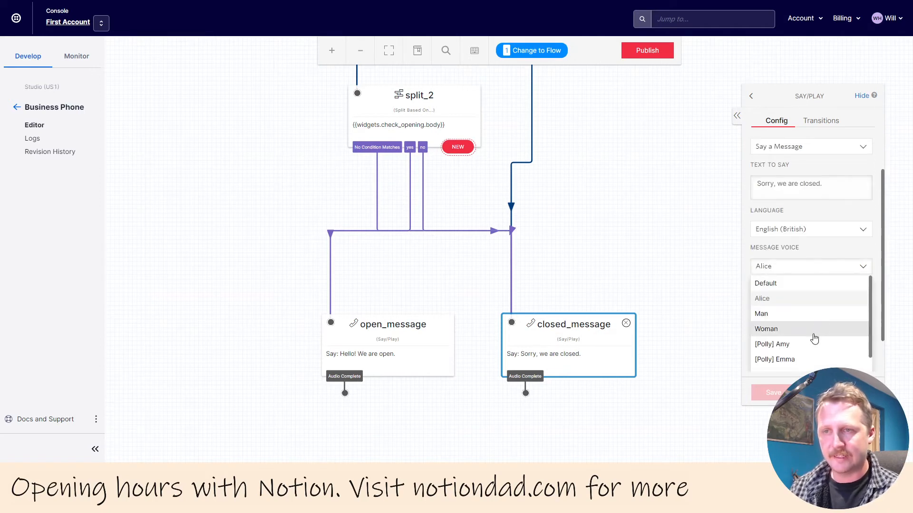
{"action": "left_click", "coordinate": [826, 266]}
{"action": "left_click", "coordinate": [833, 229]}
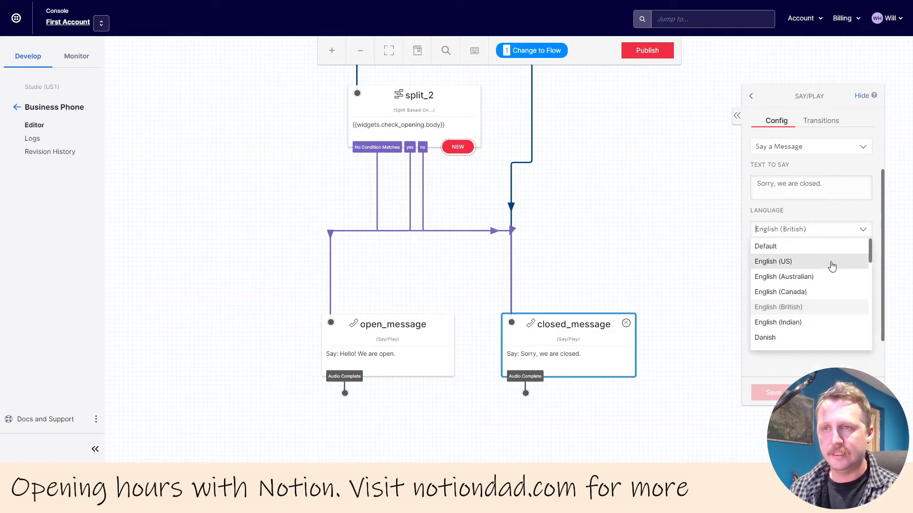
{"action": "left_click", "coordinate": [834, 262]}
{"action": "left_click", "coordinate": [825, 274]}
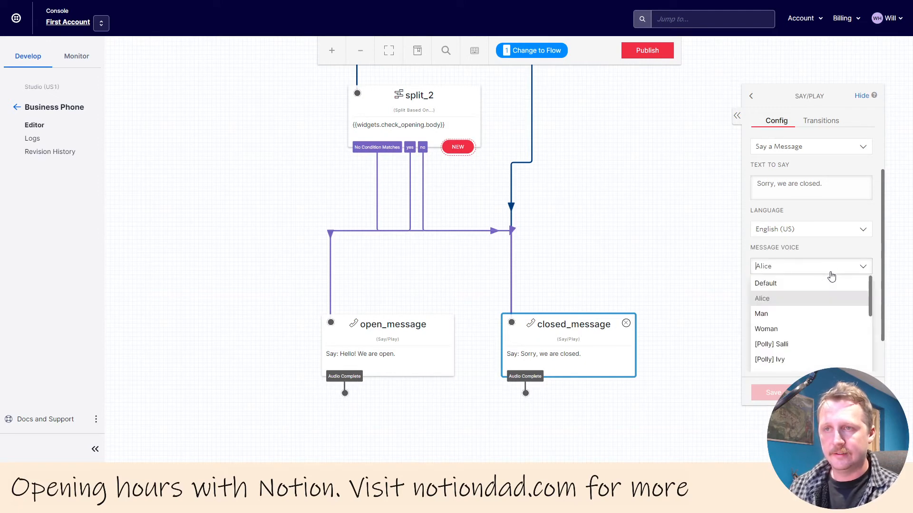
{"action": "left_click", "coordinate": [813, 284]}
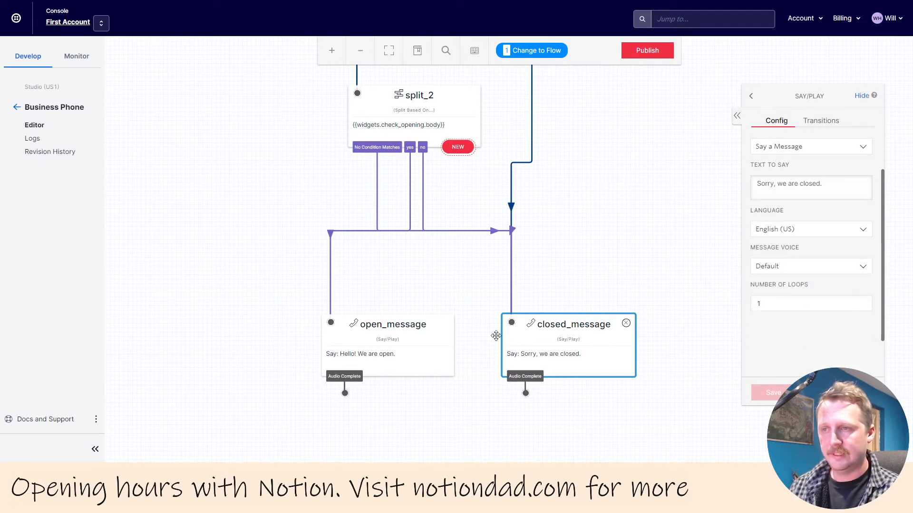
- Set the open_message widget's language to English (US) and its message voice to Default
{"action": "left_click", "coordinate": [400, 340]}
{"action": "left_click", "coordinate": [821, 266]}
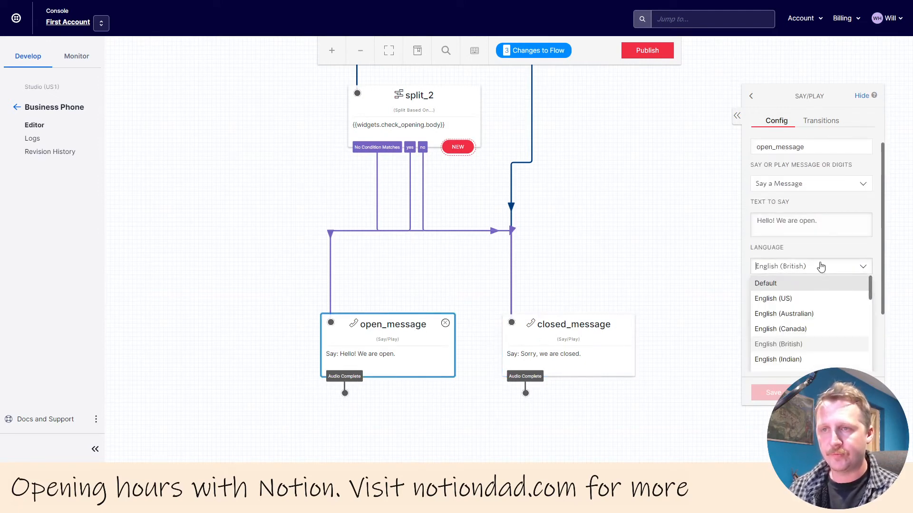
{"action": "left_click", "coordinate": [809, 299]}
{"action": "left_click", "coordinate": [810, 302]}
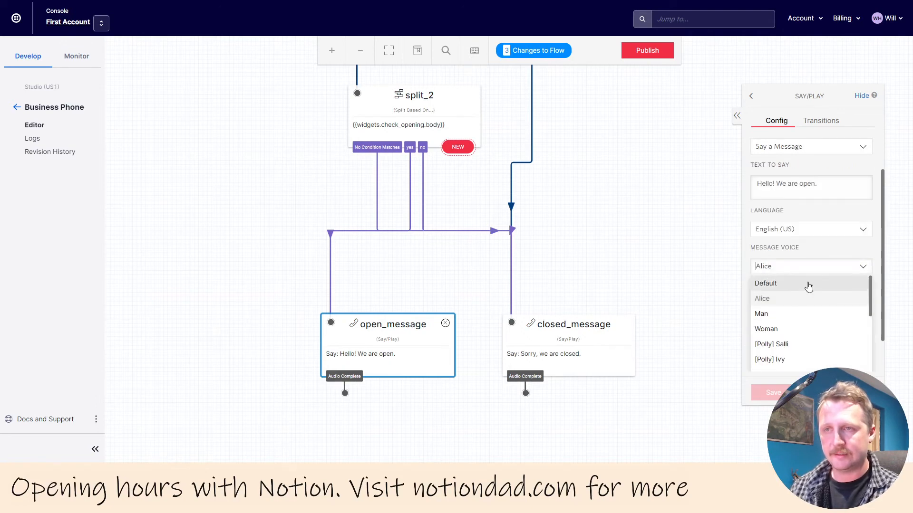
{"action": "left_click", "coordinate": [808, 284]}
- Publish the Business Phone flow with the updated open and closed messages
{"action": "left_click", "coordinate": [685, 339]}
{"action": "scroll", "coordinate": [668, 214], "scroll_direction": "up", "scroll_amount": 5}
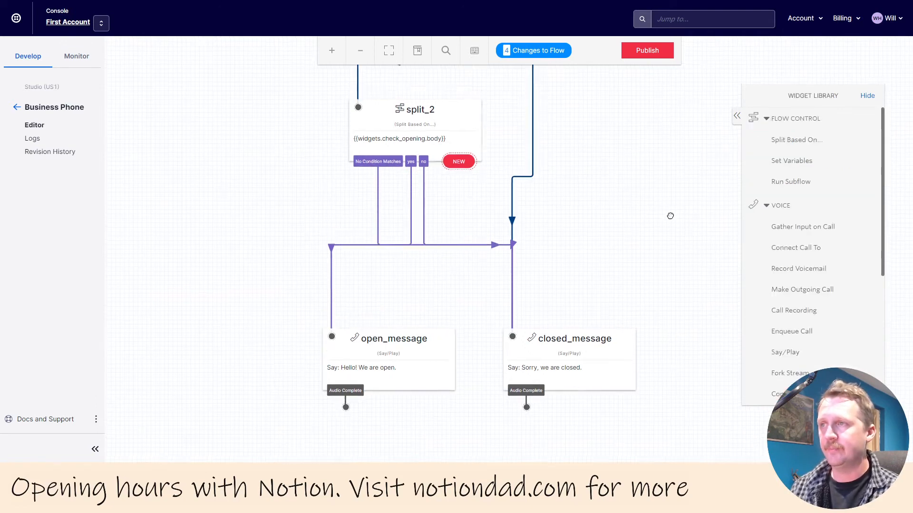
{"action": "scroll", "coordinate": [408, 179], "scroll_direction": "down", "scroll_amount": 2}
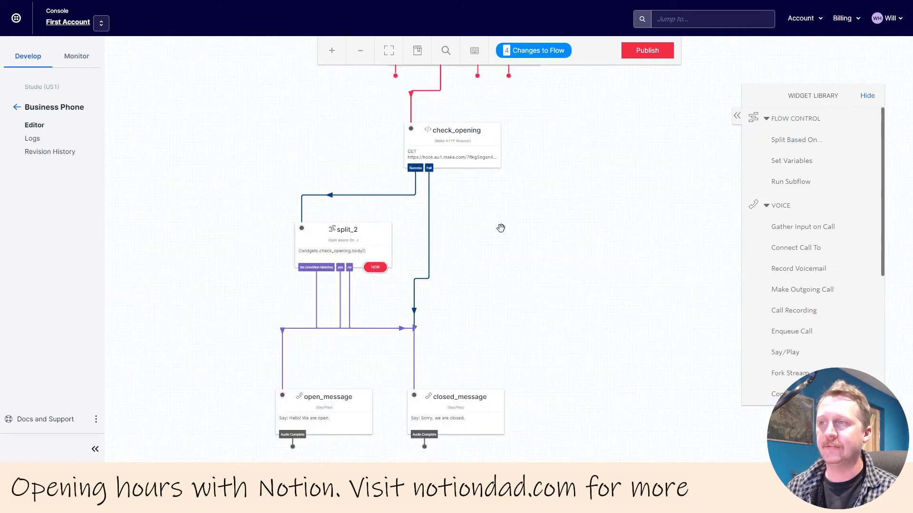
{"action": "scroll", "coordinate": [501, 228], "scroll_direction": "down", "scroll_amount": 2}
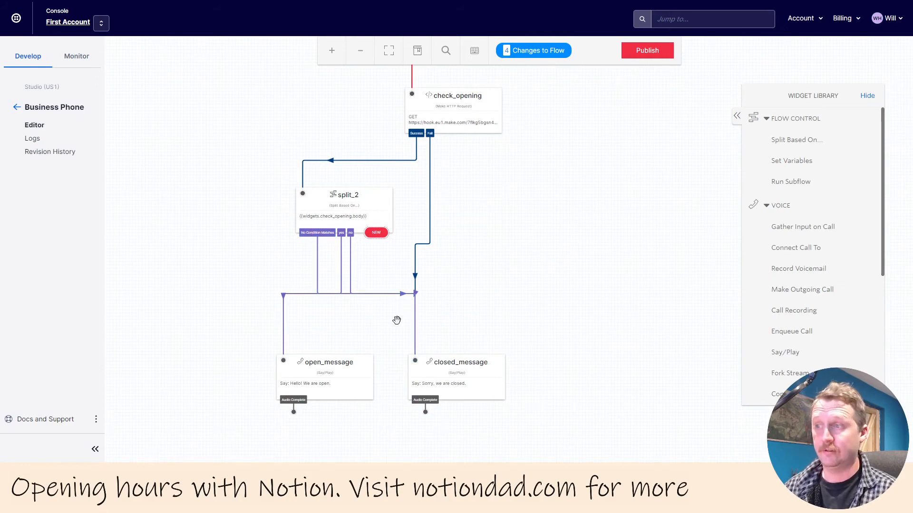
{"action": "left_click_drag", "start_coordinate": [611, 200], "coordinate": [558, 268]}
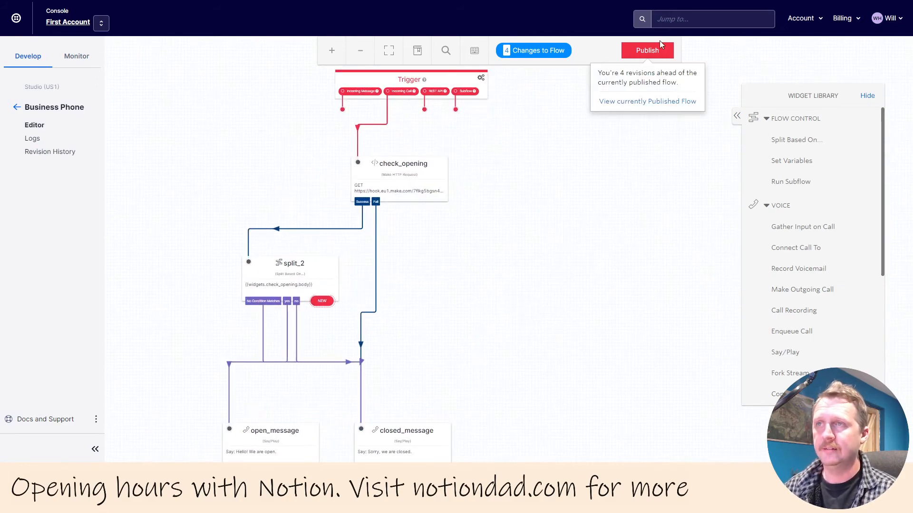
{"action": "left_click", "coordinate": [647, 50]}
{"action": "left_click", "coordinate": [611, 150]}
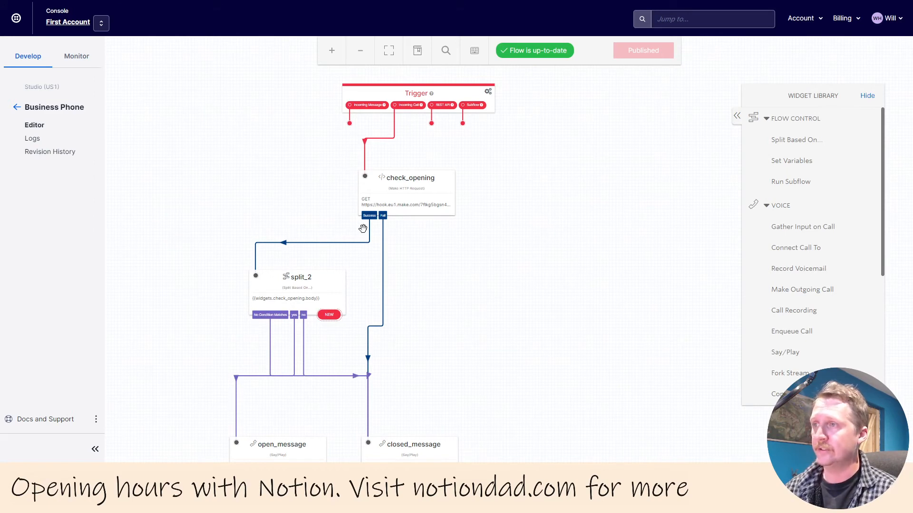
{"action": "scroll", "coordinate": [569, 202], "scroll_direction": "down", "scroll_amount": 3}
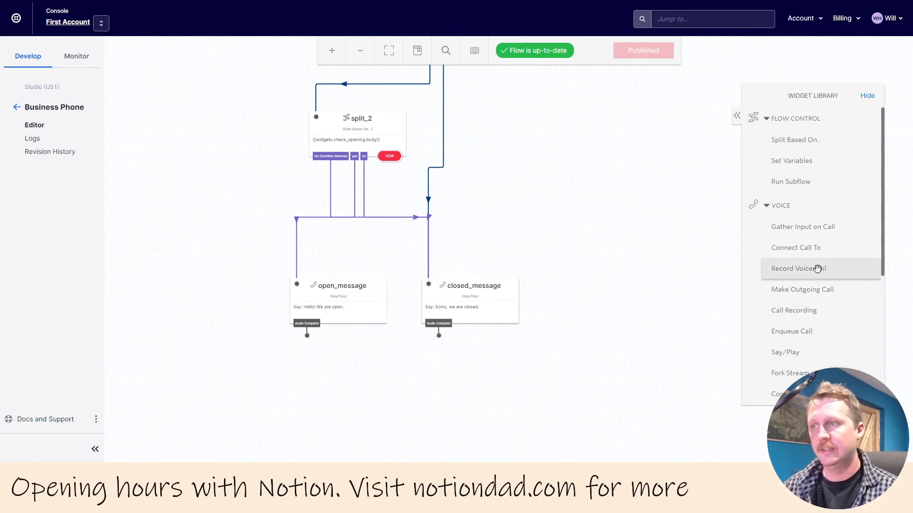
{"action": "left_click_drag", "start_coordinate": [645, 184], "coordinate": [637, 233]}
{"action": "scroll", "coordinate": [640, 246], "scroll_direction": "down", "scroll_amount": 3}
{"action": "left_click_drag", "start_coordinate": [617, 194], "coordinate": [588, 243]}
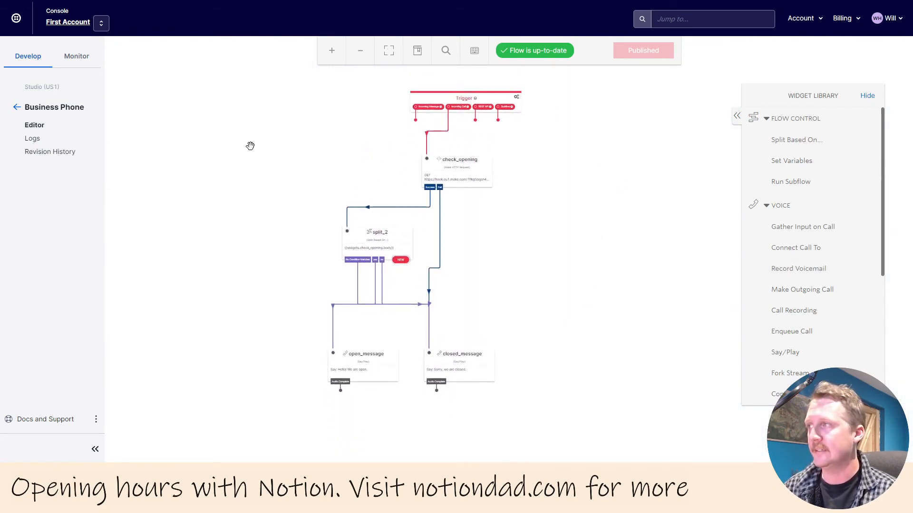
- In the active phone number's voice settings, route incoming calls to the Business Phone Studio flow and save the configuration
{"action": "left_click", "coordinate": [18, 109]}
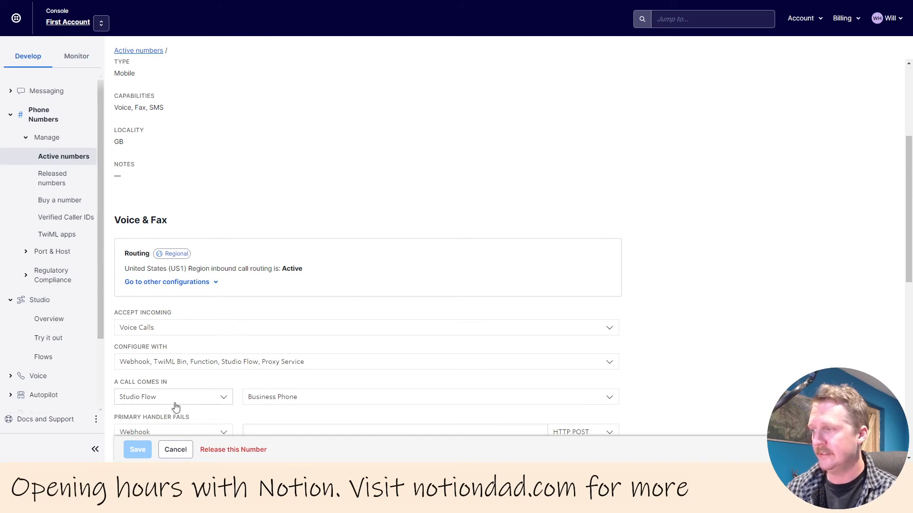
{"action": "left_click", "coordinate": [322, 402]}
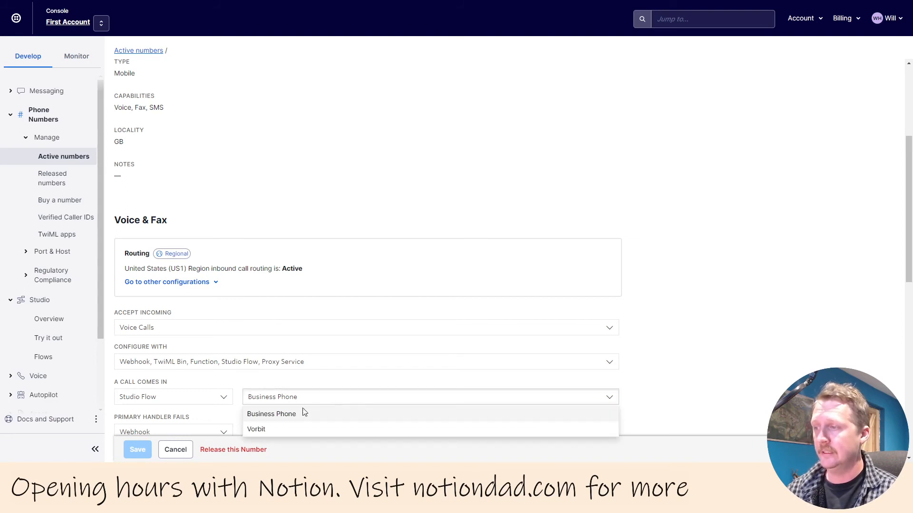
{"action": "left_click", "coordinate": [292, 416]}
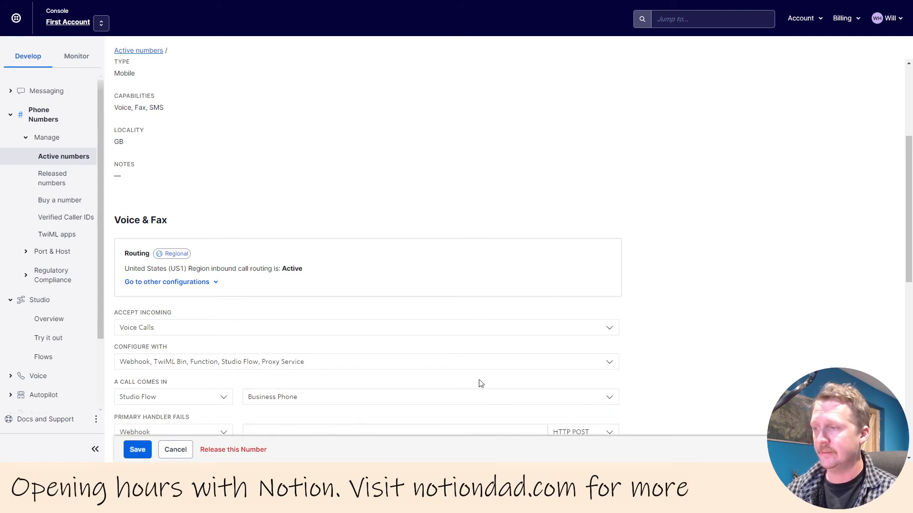
{"action": "left_click", "coordinate": [137, 450]}
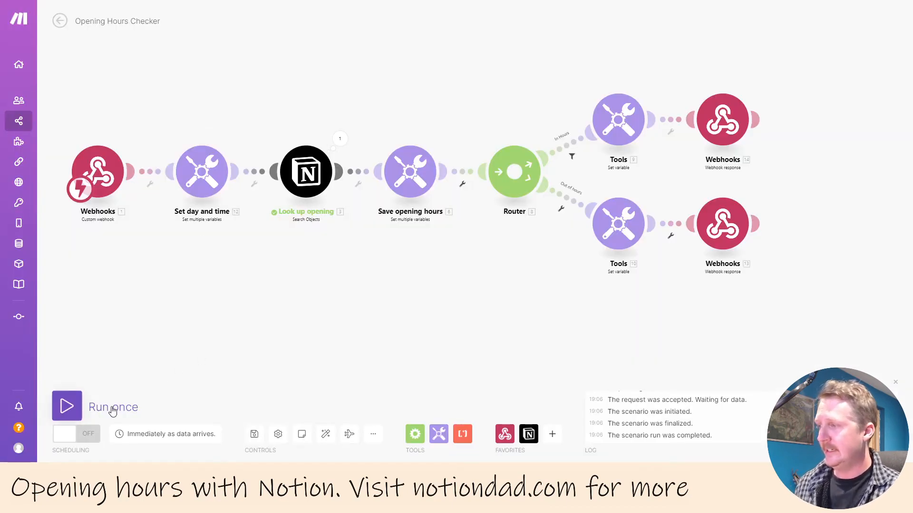
- Switch to Make and run the Opening Hours Checker scenario once to test a call during opening hours
{"action": "left_click", "coordinate": [113, 410]}
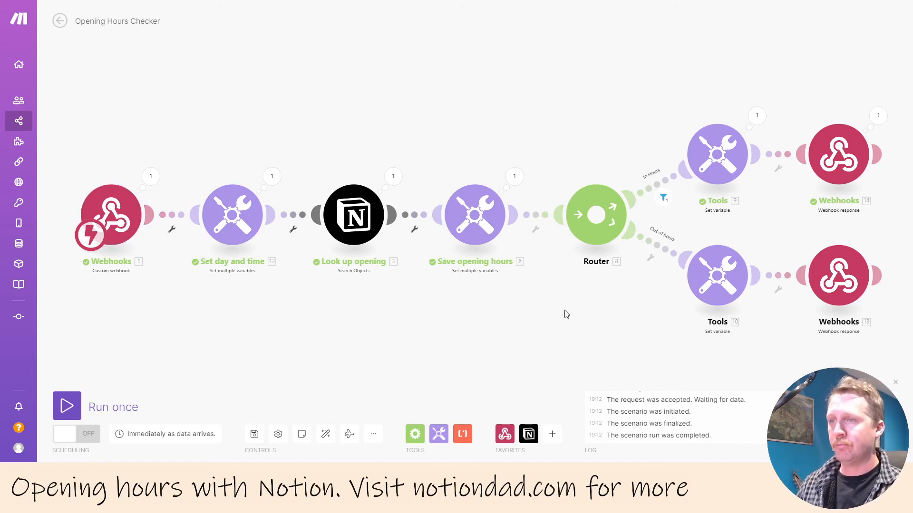
{"action": "left_click_drag", "start_coordinate": [567, 315], "coordinate": [497, 315]}
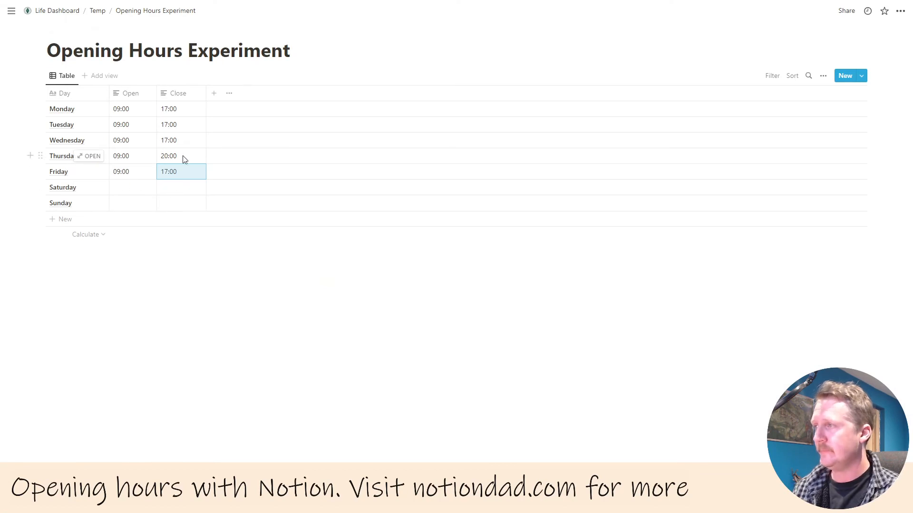
- In Notion's Opening Hours Experiment table, set Thursday's closing time to 17:00
{"action": "left_click", "coordinate": [191, 156]}
{"action": "key", "text": "Delete"}
{"action": "key", "text": "Delete"}
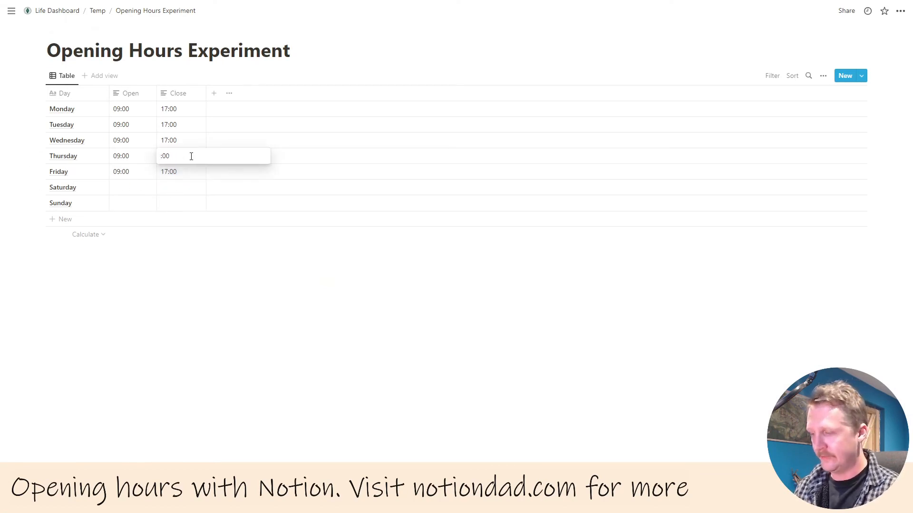
{"action": "type", "text": "17"}
{"action": "key", "text": "Return"}
{"action": "key", "text": "Up"}
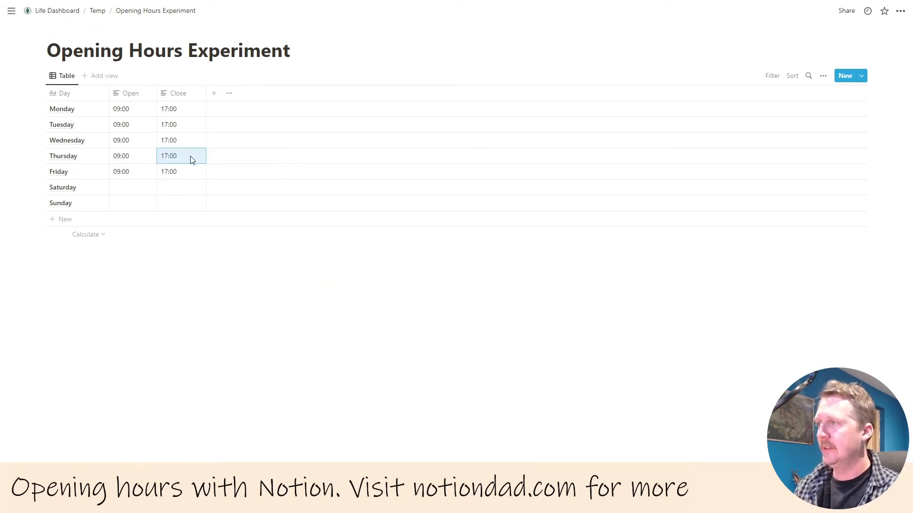
{"action": "key", "text": "Up"}
{"action": "key", "text": "Down"}
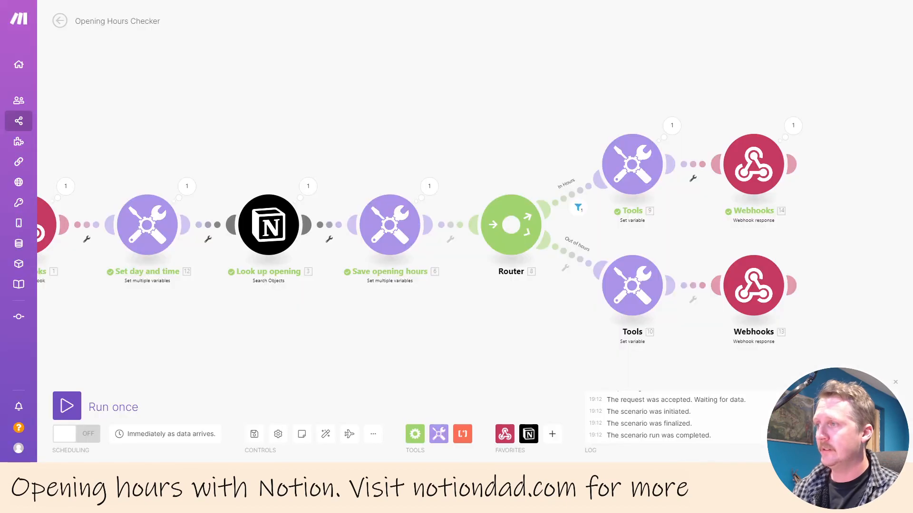
- Return to Make and run the scenario once again to test a call with the shortened Thursday hours
{"action": "left_click_drag", "start_coordinate": [173, 358], "coordinate": [266, 336]}
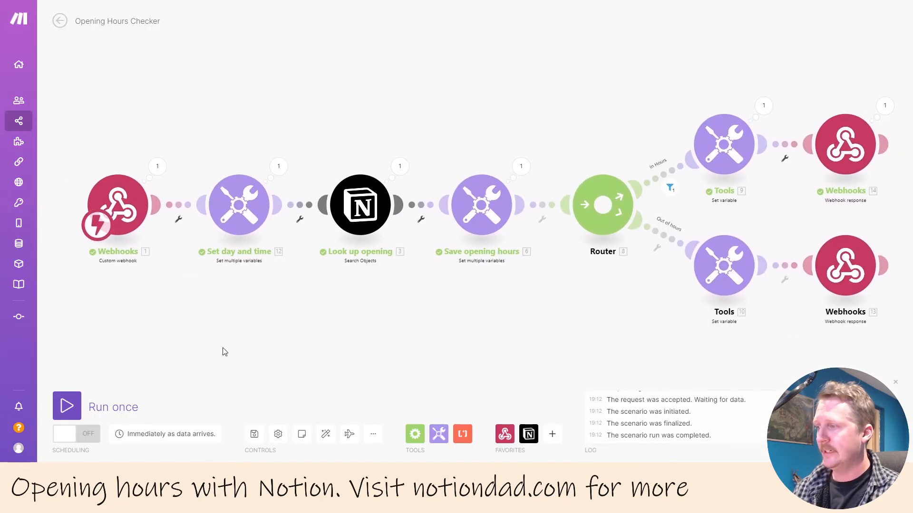
{"action": "left_click", "coordinate": [115, 409]}
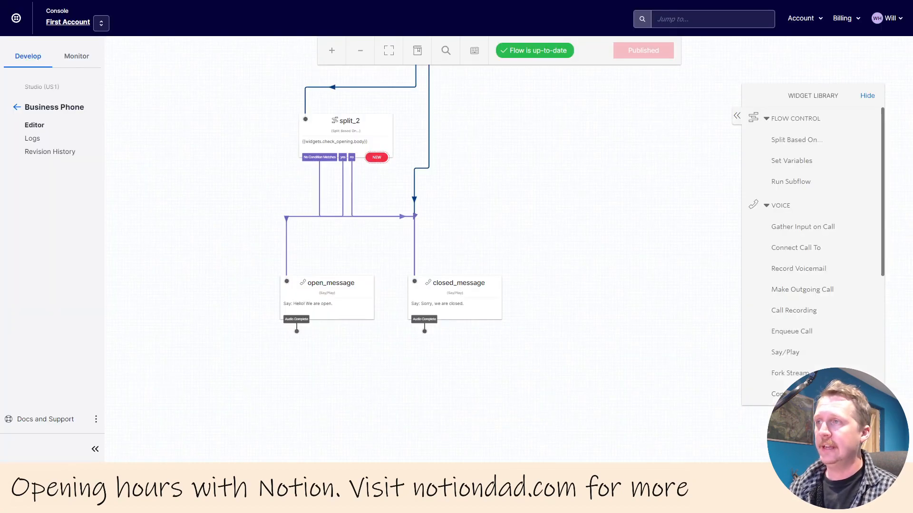
- Look over the Business Phone flow in Twilio Studio, then return to the Notion opening hours table and clear its cell selection
{"action": "scroll", "coordinate": [577, 200], "scroll_direction": "up", "scroll_amount": 5}
{"action": "scroll", "coordinate": [574, 247], "scroll_direction": "down", "scroll_amount": 2}
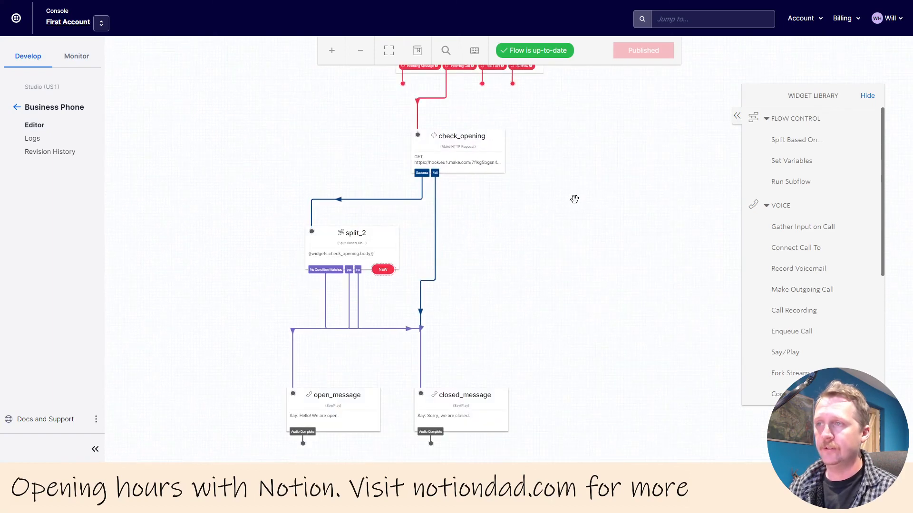
{"action": "scroll", "coordinate": [546, 266], "scroll_direction": "down", "scroll_amount": 2}
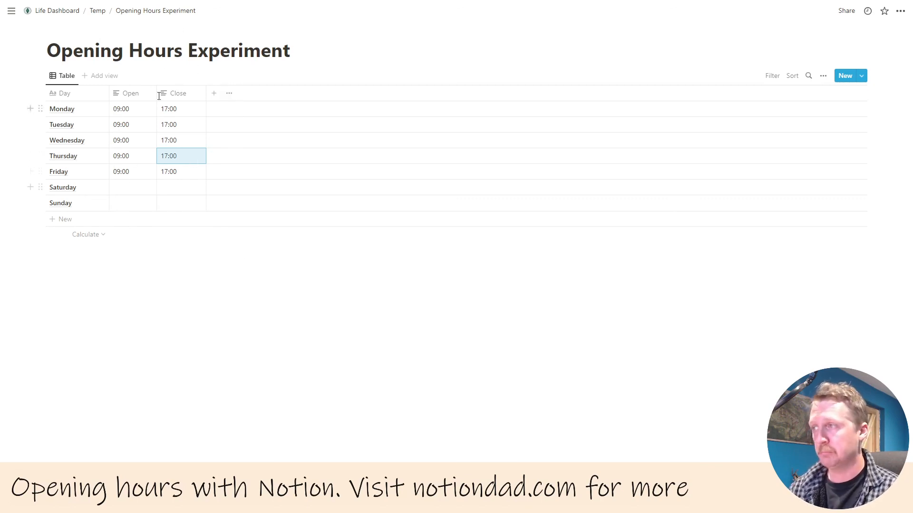
{"action": "key", "text": "Escape"}
{"action": "left_click", "coordinate": [383, 249]}
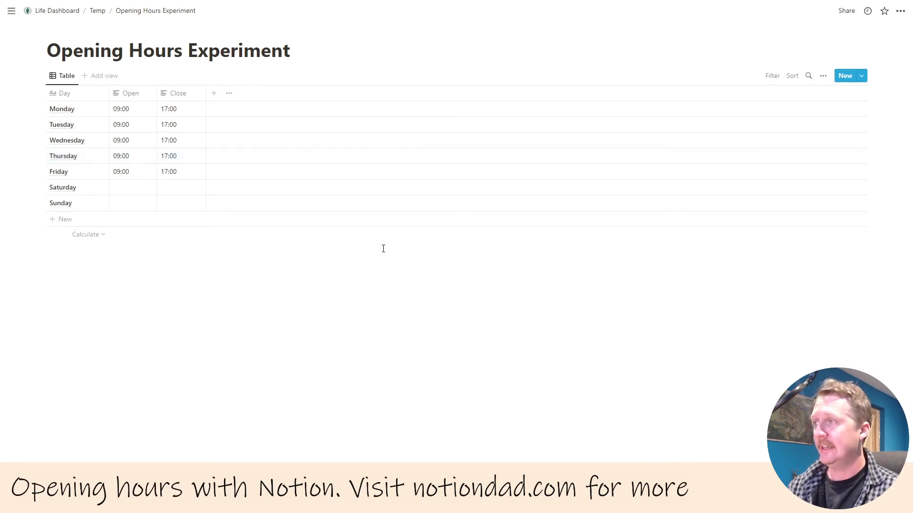